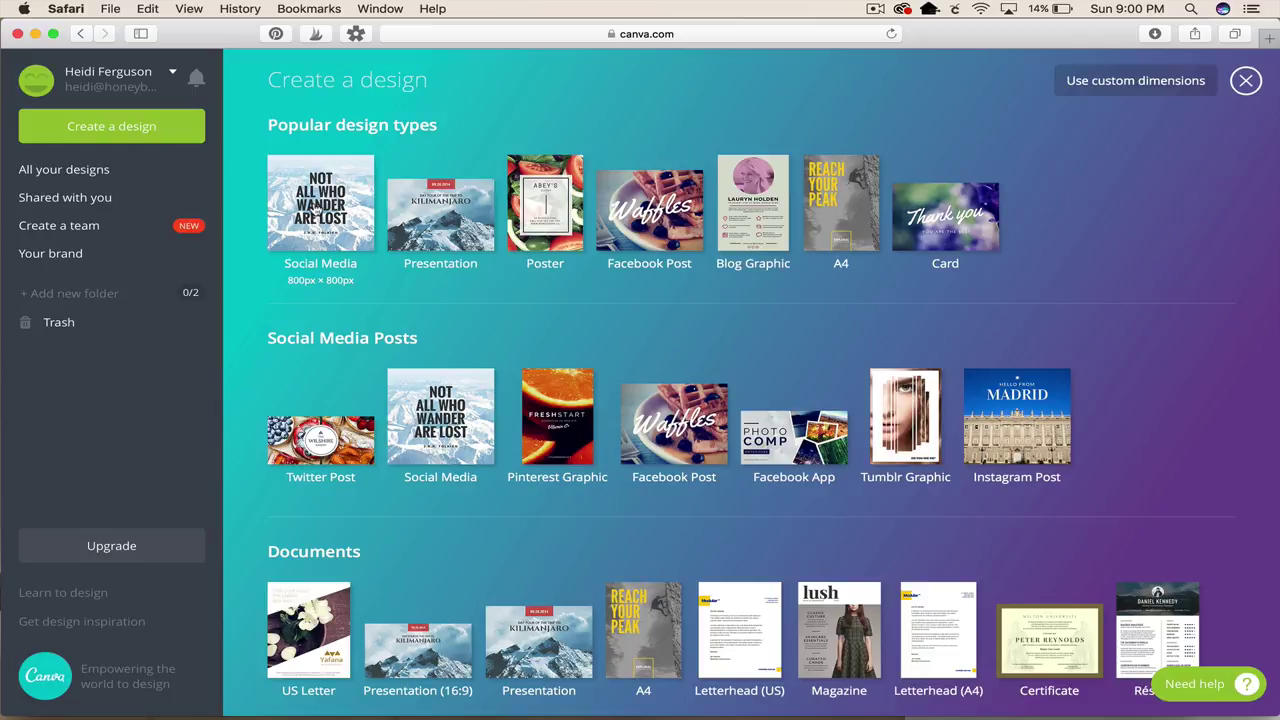
Step: Start a new Social Media design and dismiss the getting-started tip
{"action": "left_click", "coordinate": [314, 210]}
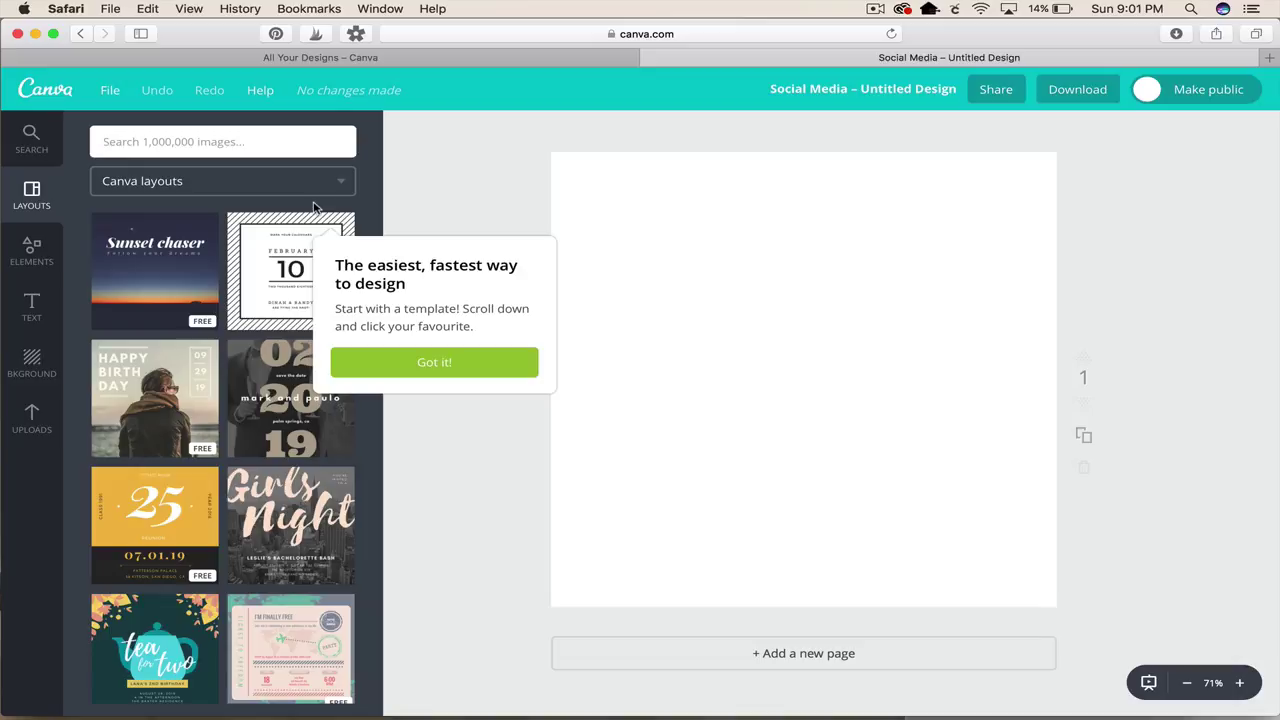
{"action": "left_click", "coordinate": [446, 364]}
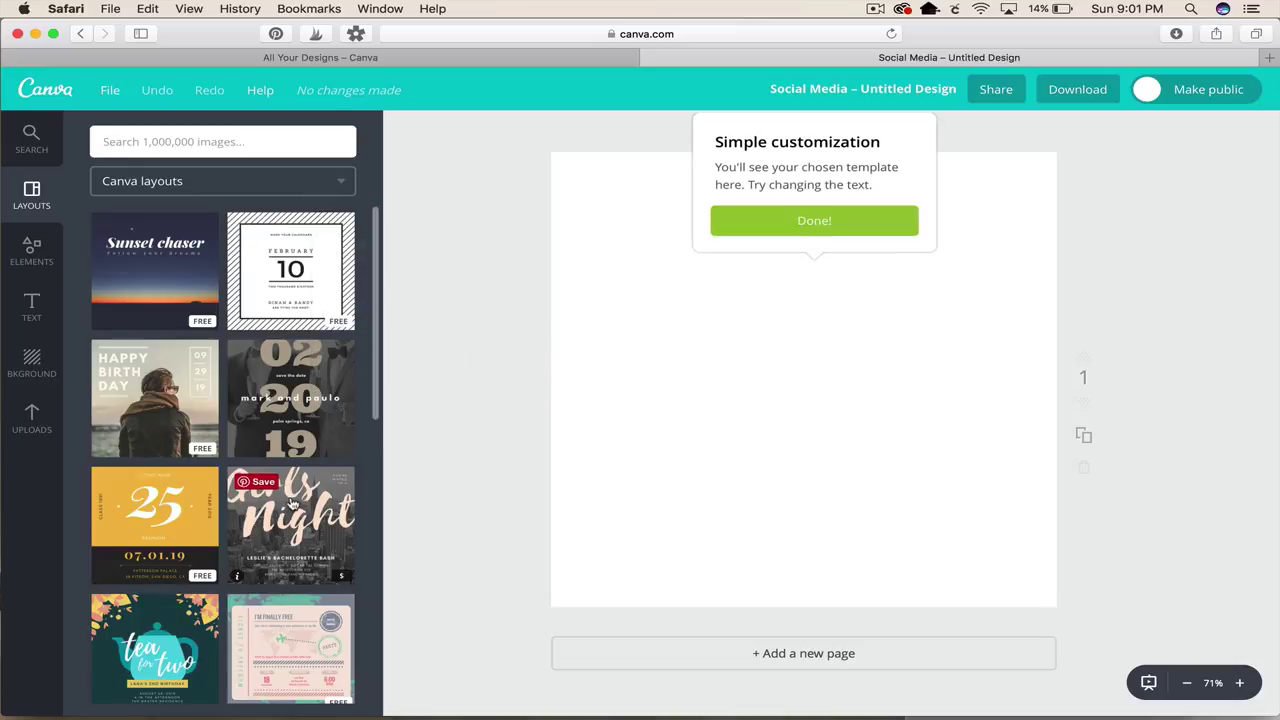
{"action": "scroll", "coordinate": [214, 368], "scroll_direction": "down", "scroll_amount": 10}
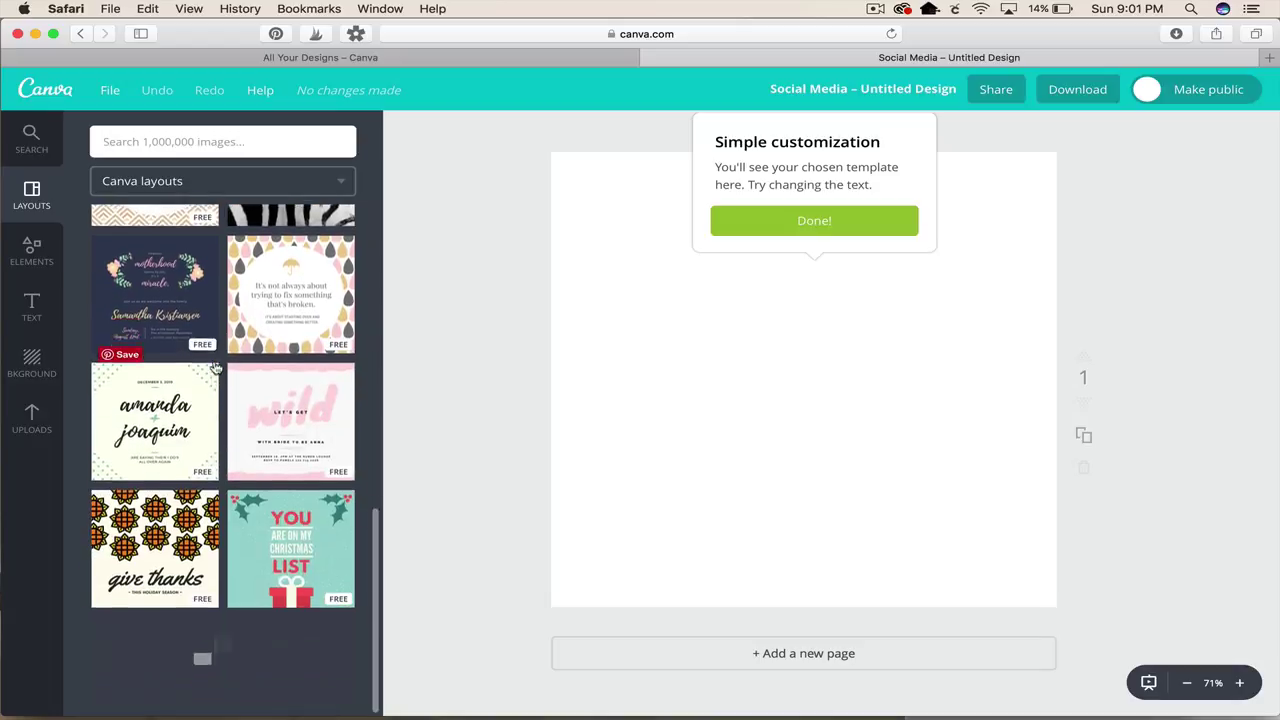
{"action": "scroll", "coordinate": [214, 368], "scroll_direction": "up", "scroll_amount": 10}
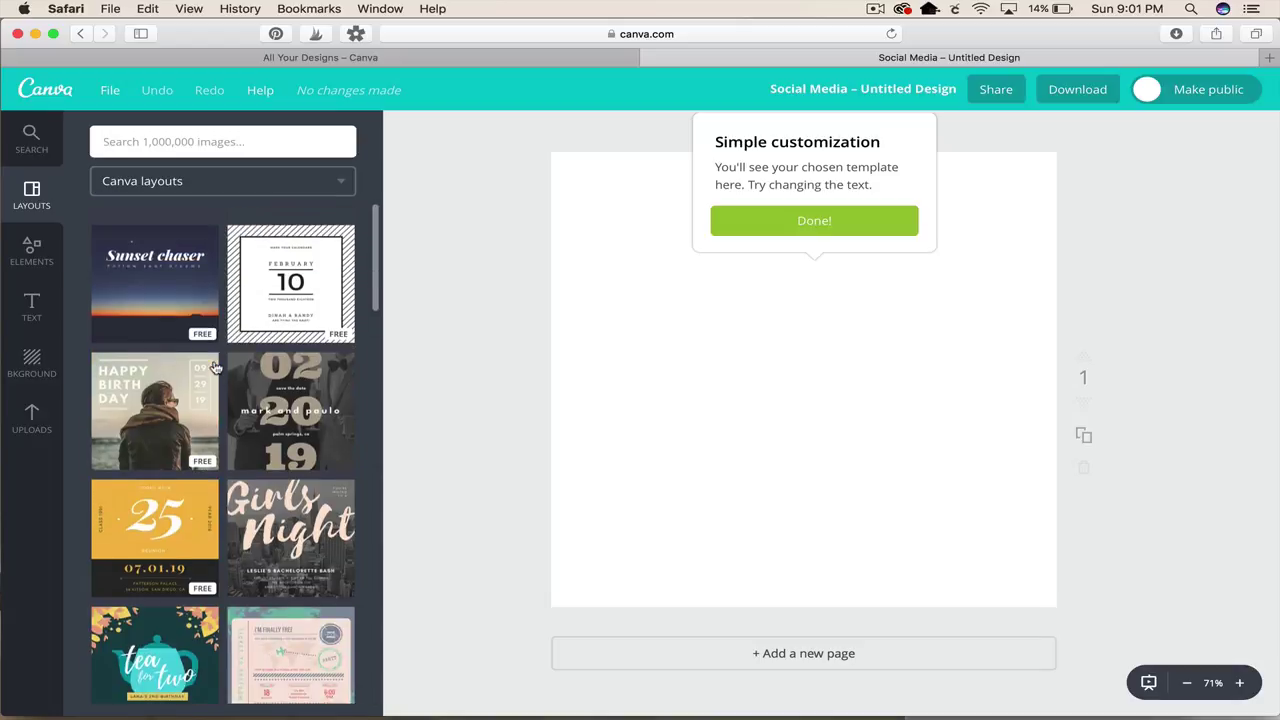
Step: Show the Elements categories and open the Grids collection
{"action": "left_click", "coordinate": [33, 253]}
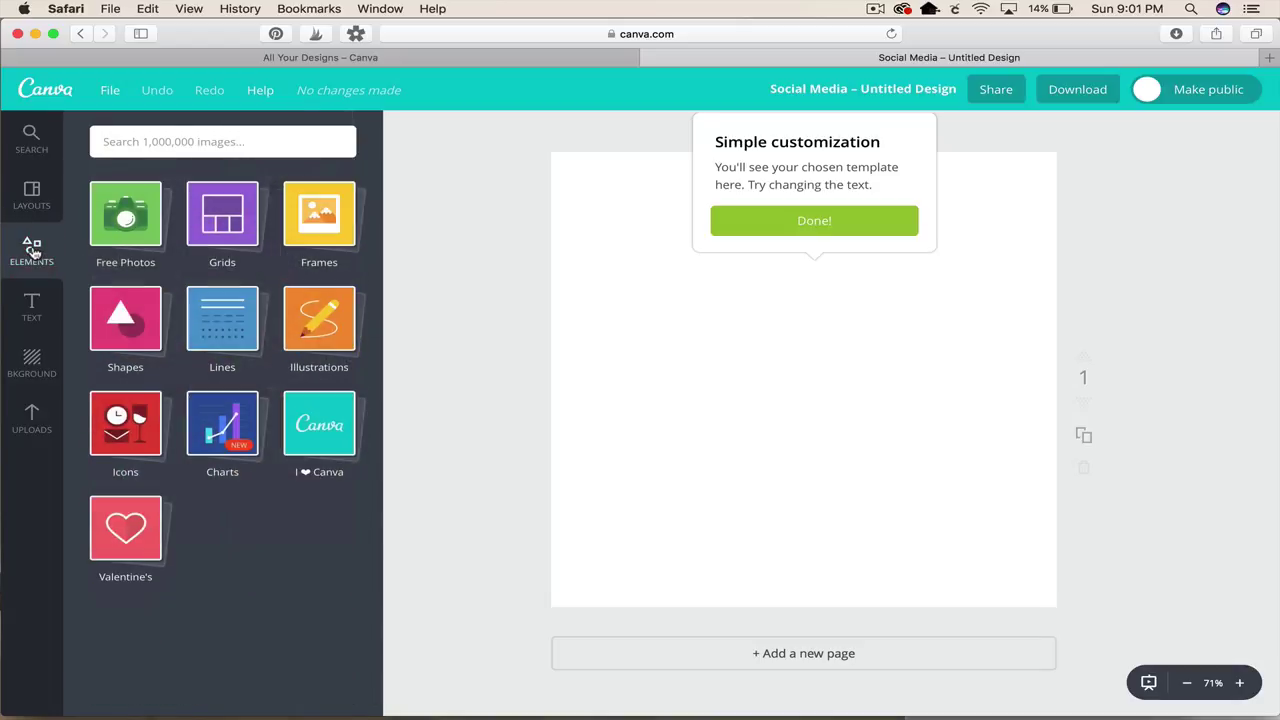
{"action": "left_click", "coordinate": [812, 222]}
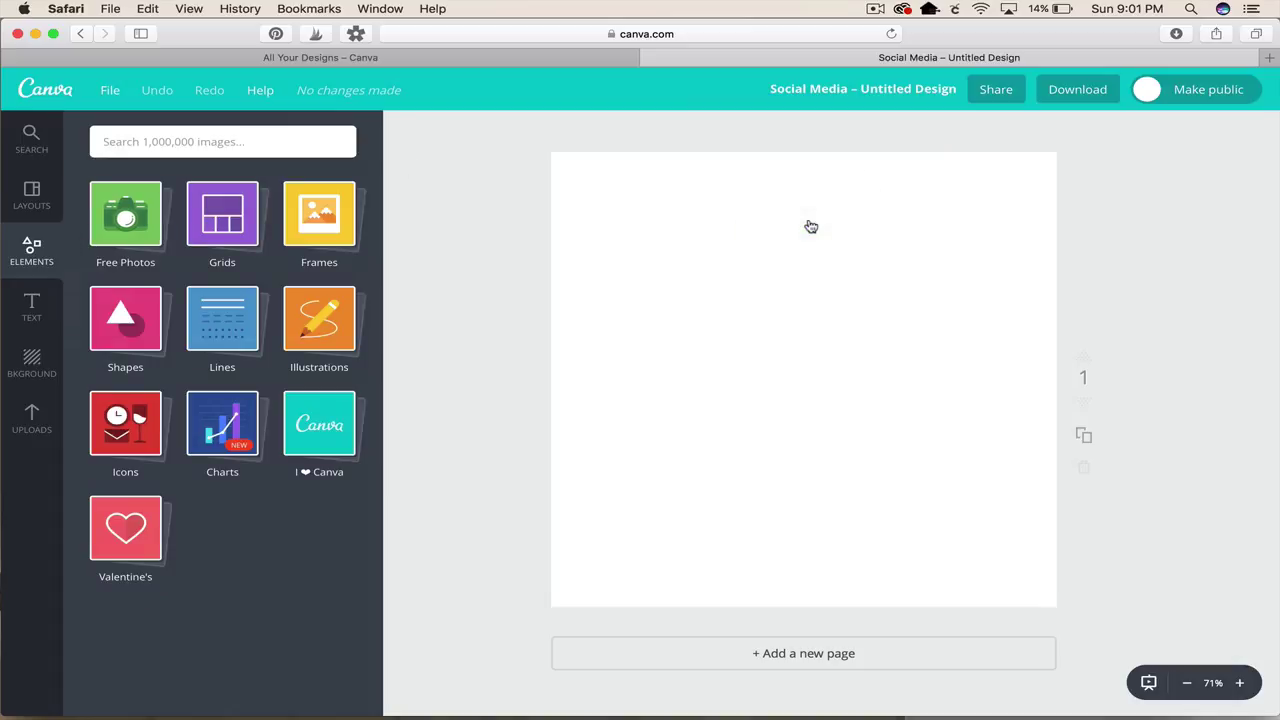
{"action": "left_click", "coordinate": [222, 213]}
Step: Dismiss the toolkit and design tips, browse the grid layouts, and try dragging the eight-cell grid onto the page
{"action": "left_click", "coordinate": [137, 404]}
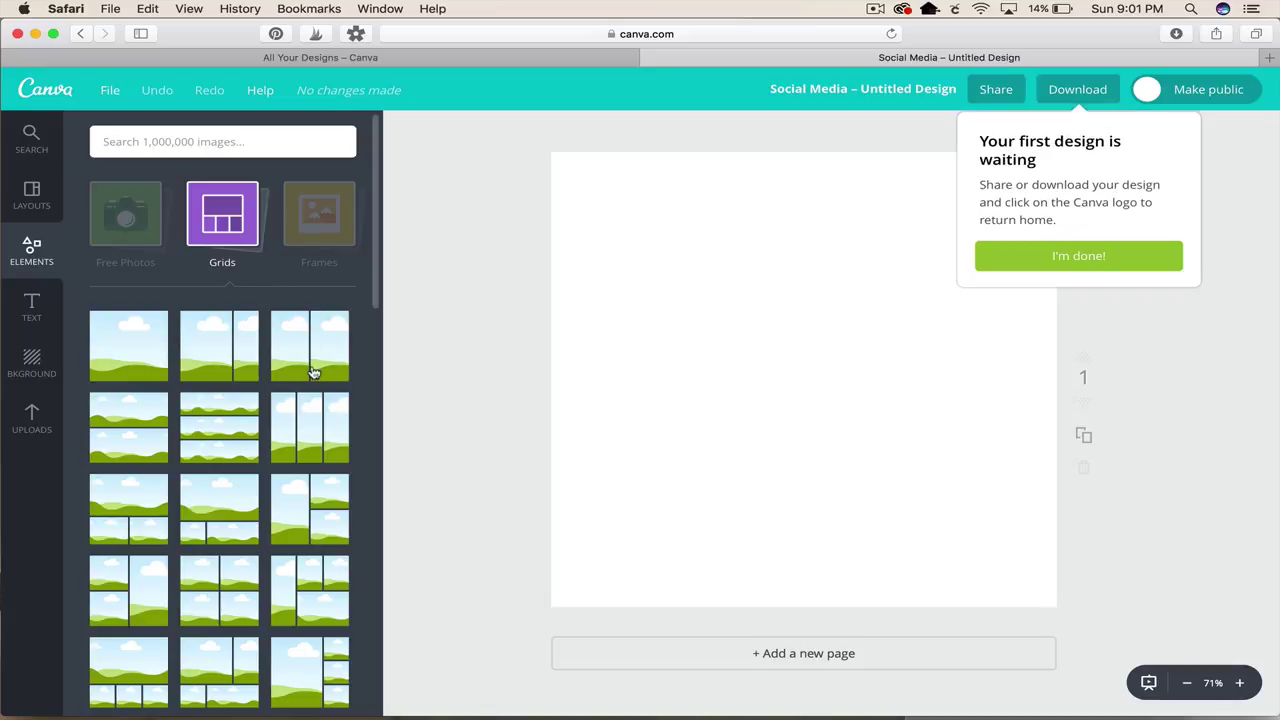
{"action": "left_click", "coordinate": [1140, 262]}
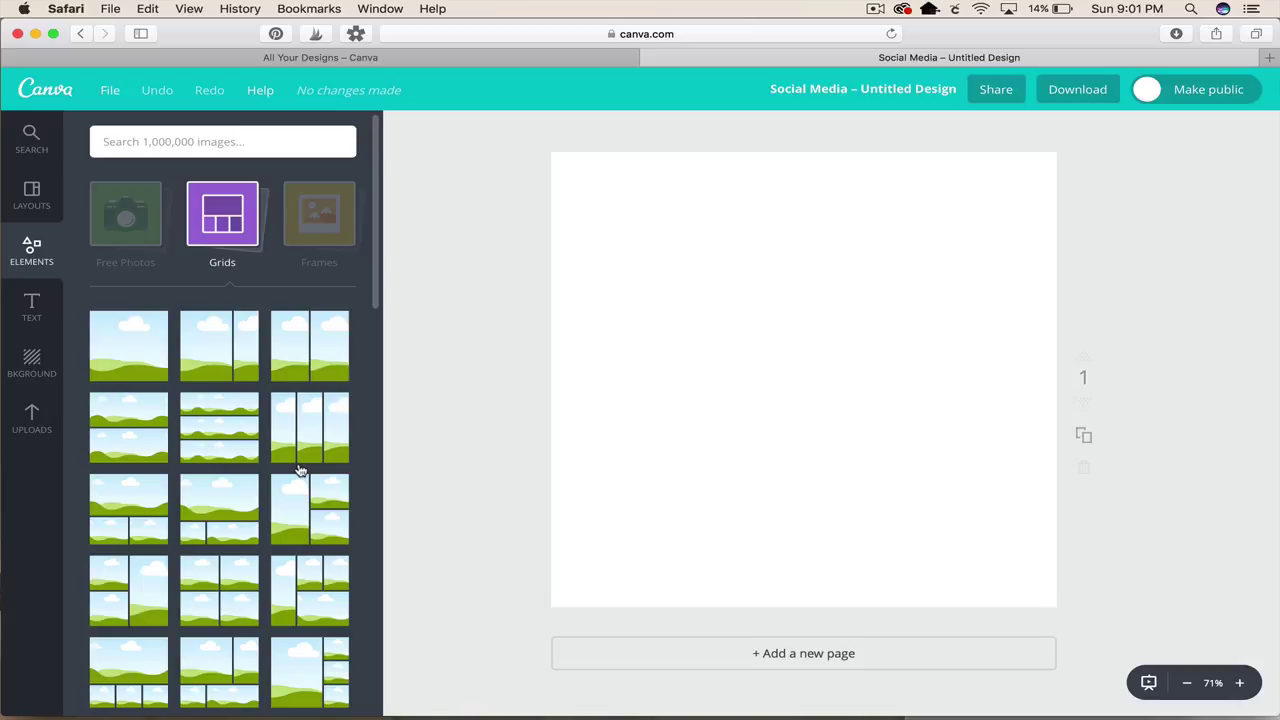
{"action": "scroll", "coordinate": [300, 470], "scroll_direction": "down", "scroll_amount": 3}
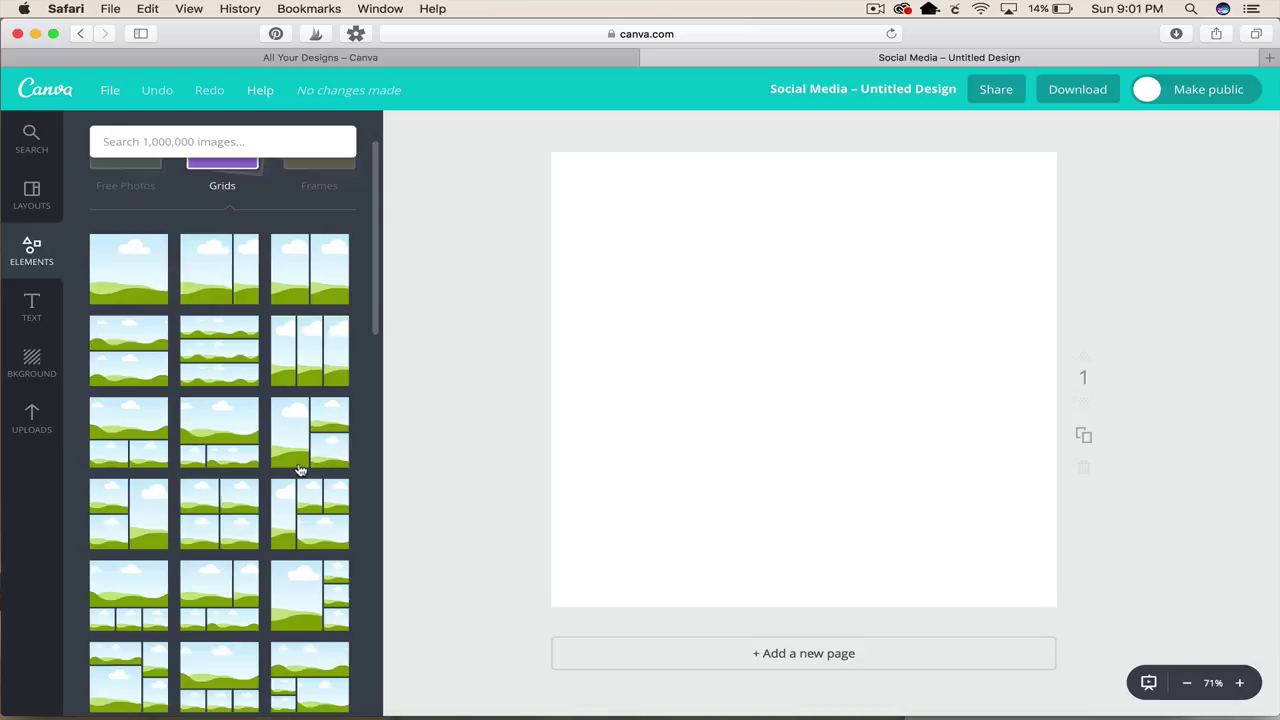
{"action": "scroll", "coordinate": [300, 470], "scroll_direction": "down", "scroll_amount": 5}
{"action": "scroll", "coordinate": [300, 470], "scroll_direction": "down", "scroll_amount": 4}
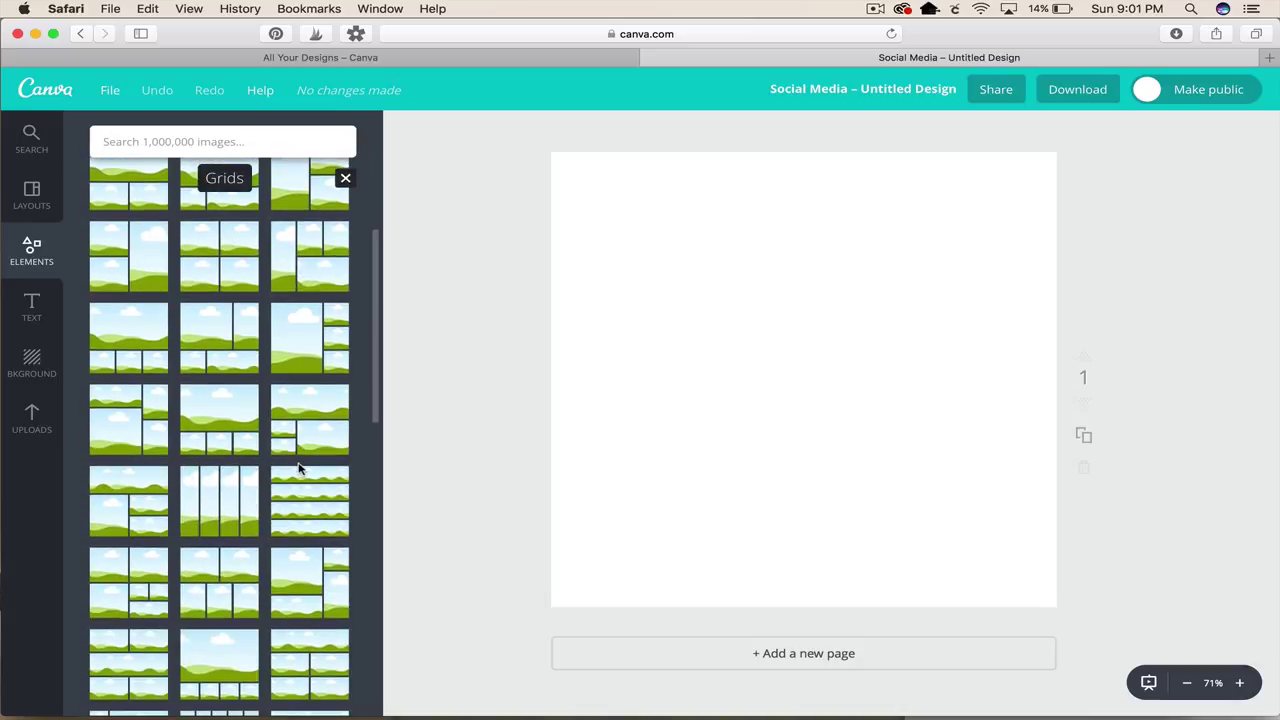
{"action": "scroll", "coordinate": [300, 470], "scroll_direction": "down", "scroll_amount": 4}
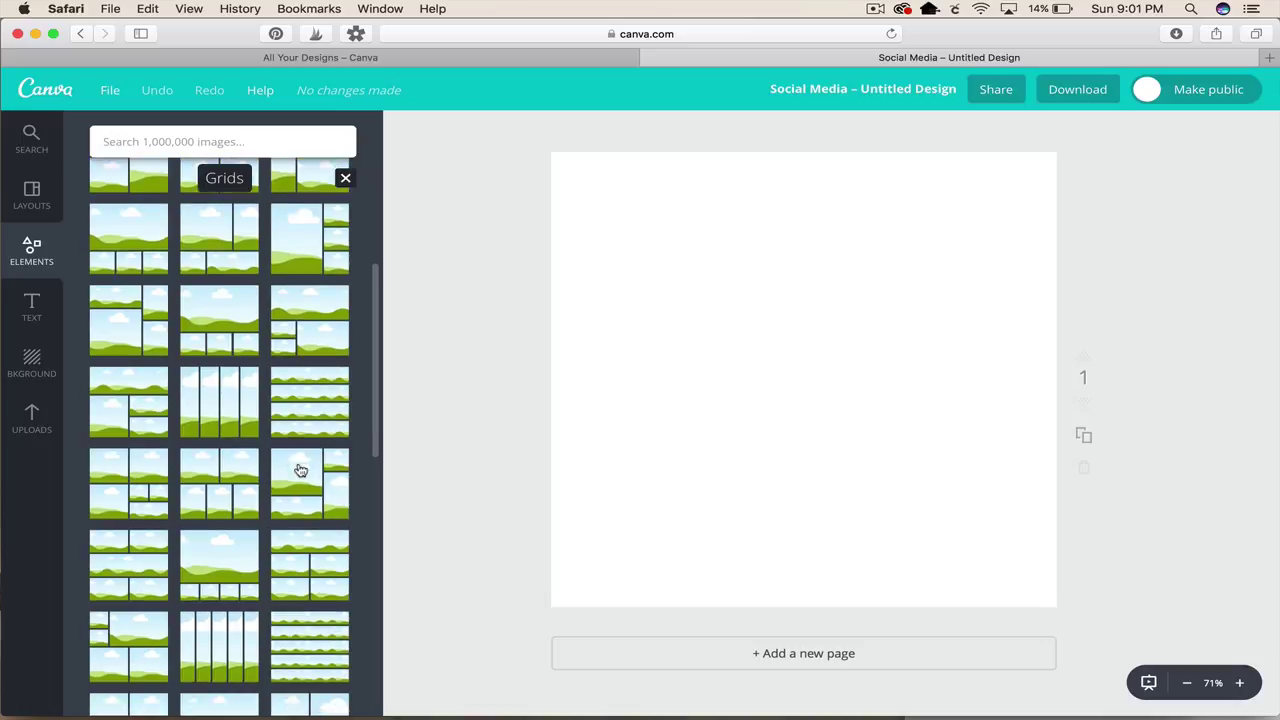
{"action": "scroll", "coordinate": [300, 470], "scroll_direction": "down", "scroll_amount": 3}
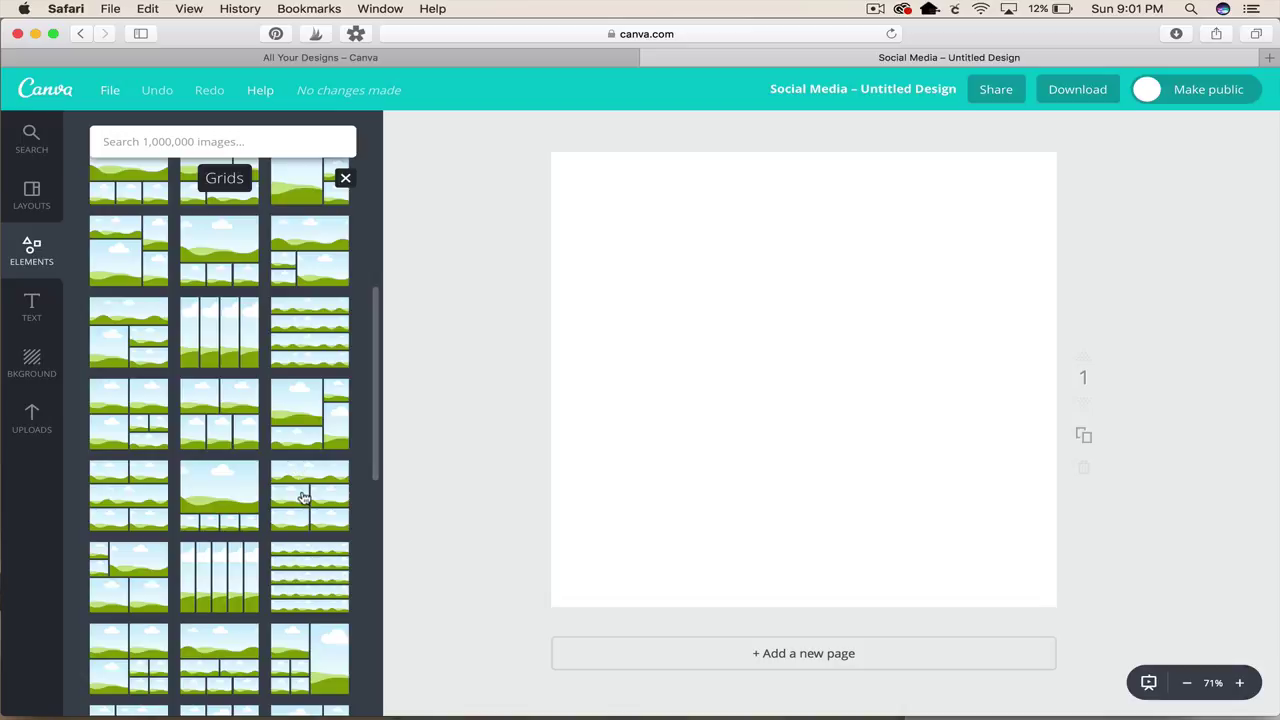
{"action": "scroll", "coordinate": [303, 495], "scroll_direction": "down", "scroll_amount": 2}
{"action": "scroll", "coordinate": [303, 497], "scroll_direction": "down", "scroll_amount": 5}
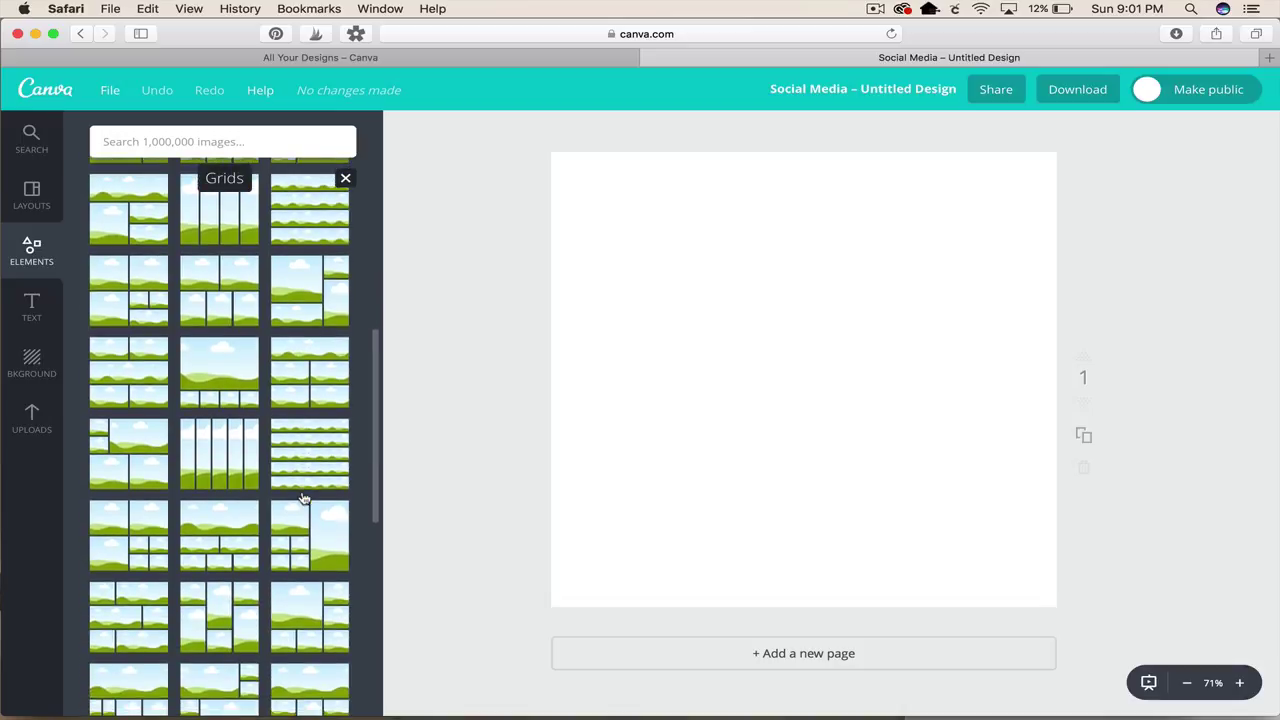
{"action": "scroll", "coordinate": [303, 497], "scroll_direction": "down", "scroll_amount": 5}
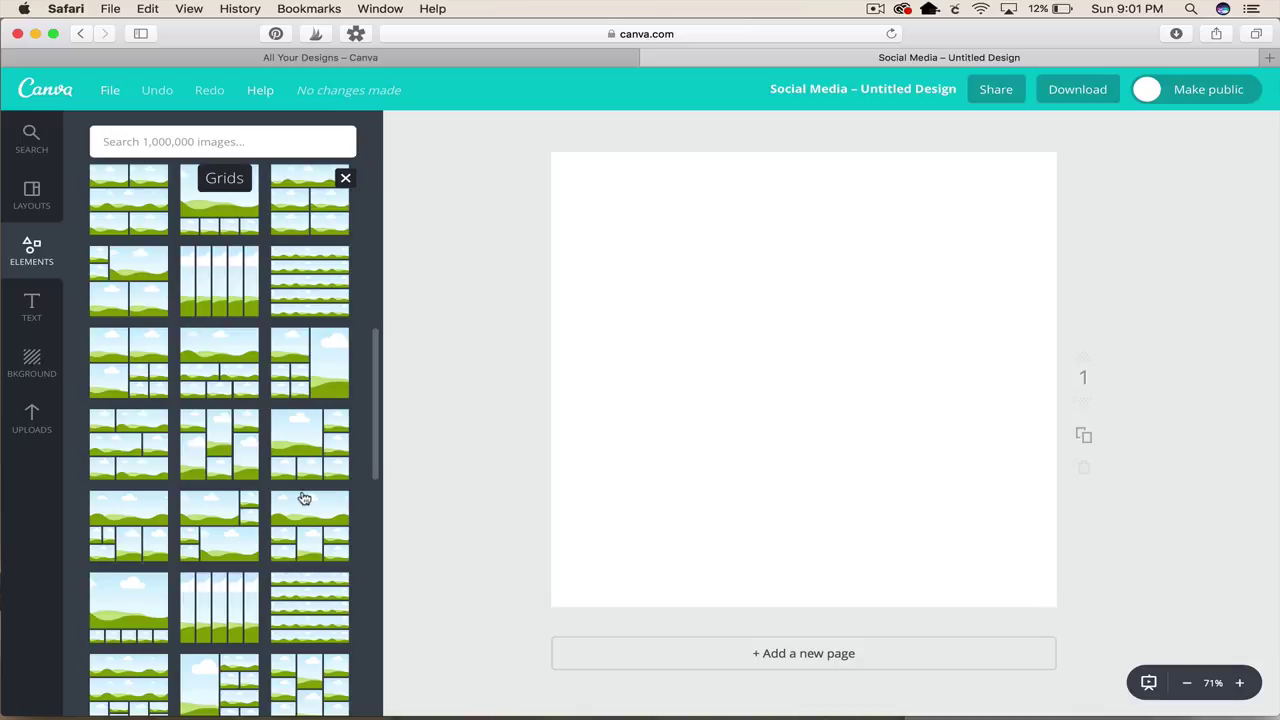
{"action": "scroll", "coordinate": [304, 498], "scroll_direction": "down", "scroll_amount": 1}
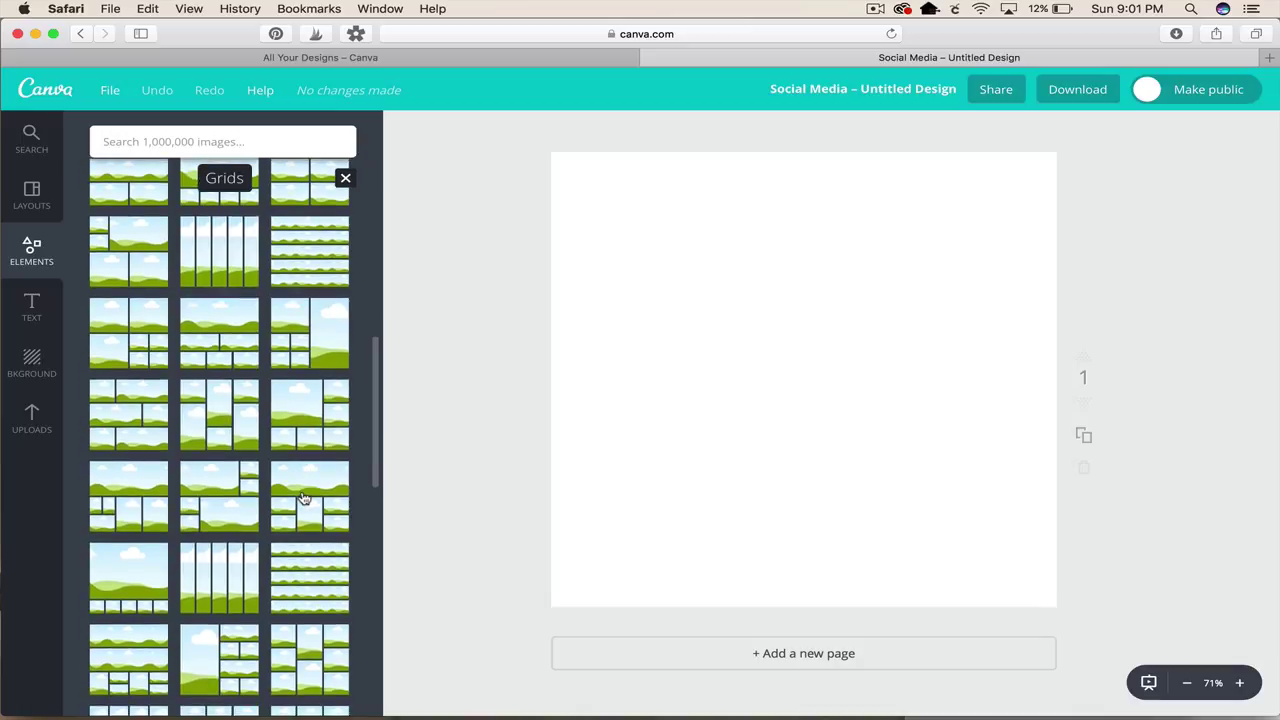
{"action": "scroll", "coordinate": [305, 500], "scroll_direction": "down", "scroll_amount": 2}
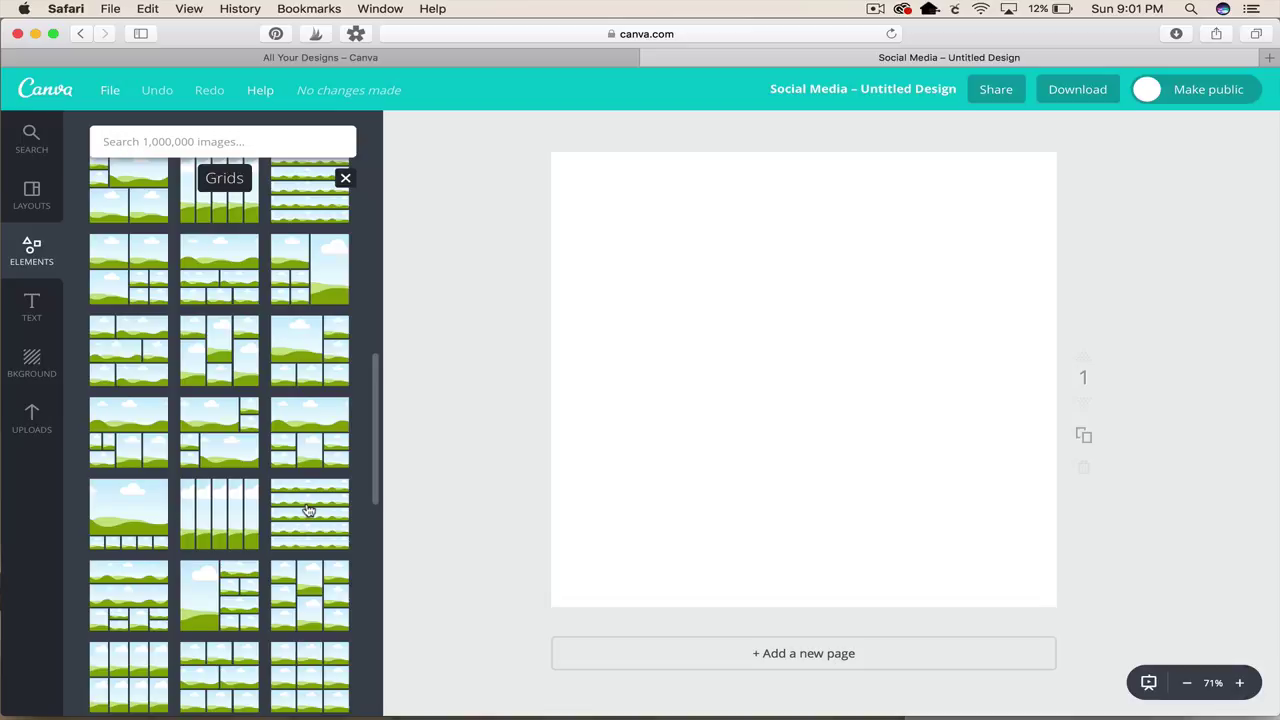
{"action": "scroll", "coordinate": [309, 510], "scroll_direction": "down", "scroll_amount": 2}
{"action": "scroll", "coordinate": [309, 510], "scroll_direction": "down", "scroll_amount": 2}
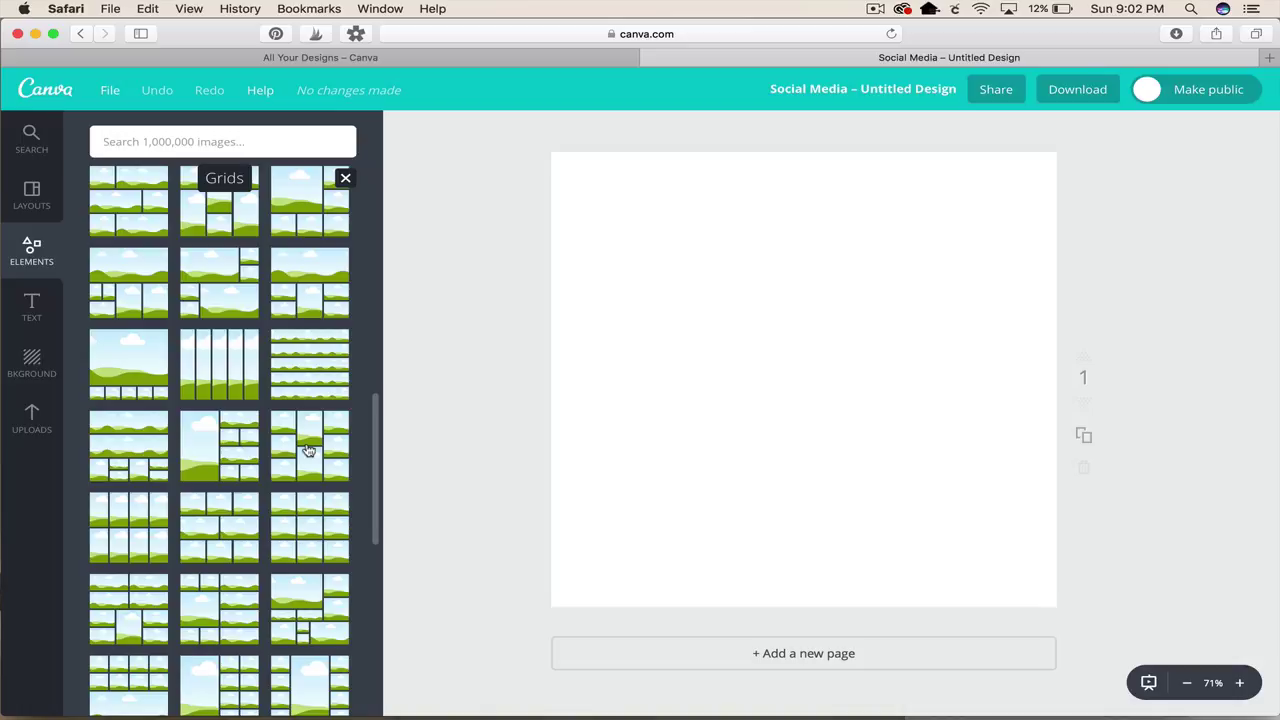
{"action": "left_click_drag", "start_coordinate": [309, 451], "coordinate": [397, 437]}
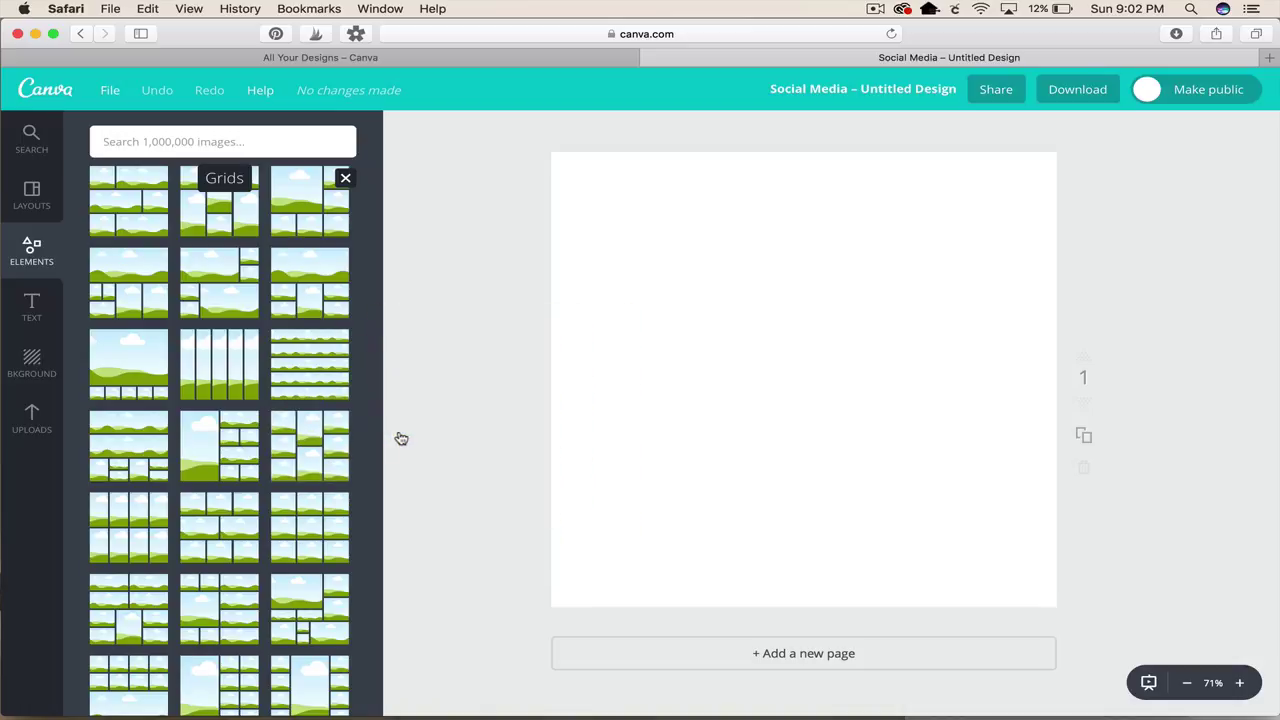
{"action": "left_click_drag", "start_coordinate": [325, 455], "coordinate": [540, 420]}
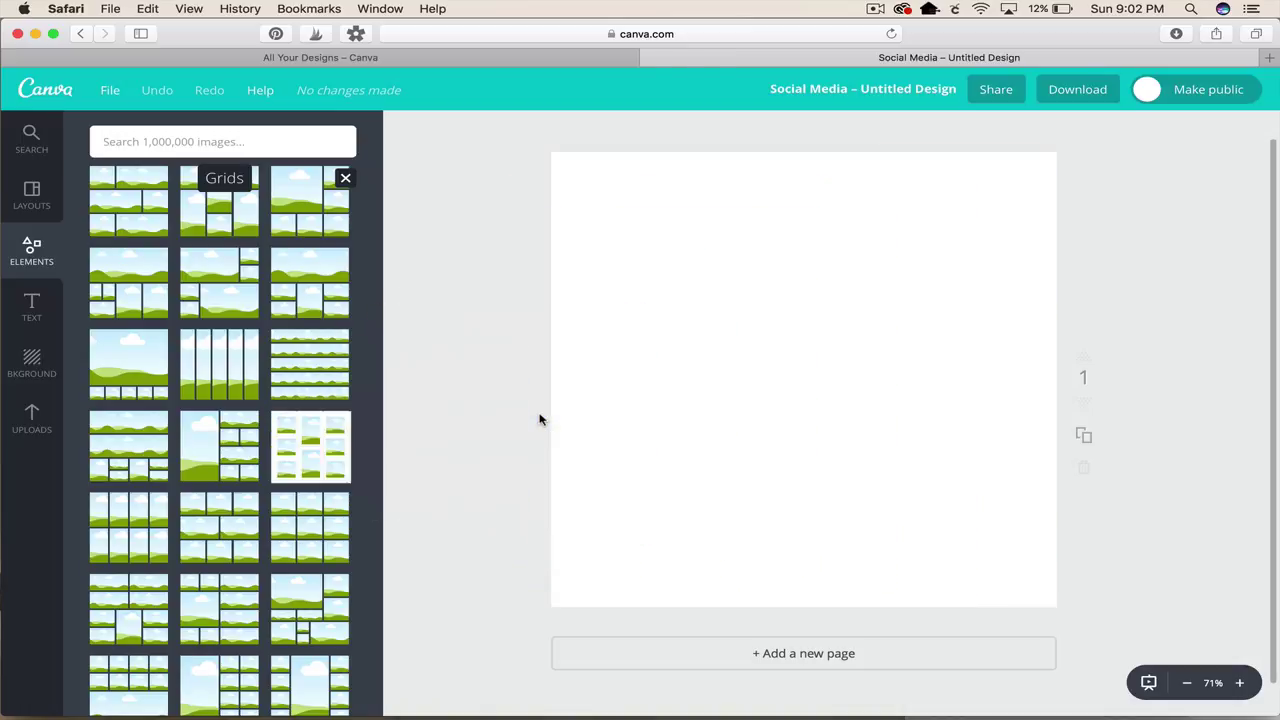
Step: Add the eight-cell photo grid to the page, deselect it, and show the uploaded images
{"action": "left_click", "coordinate": [313, 453]}
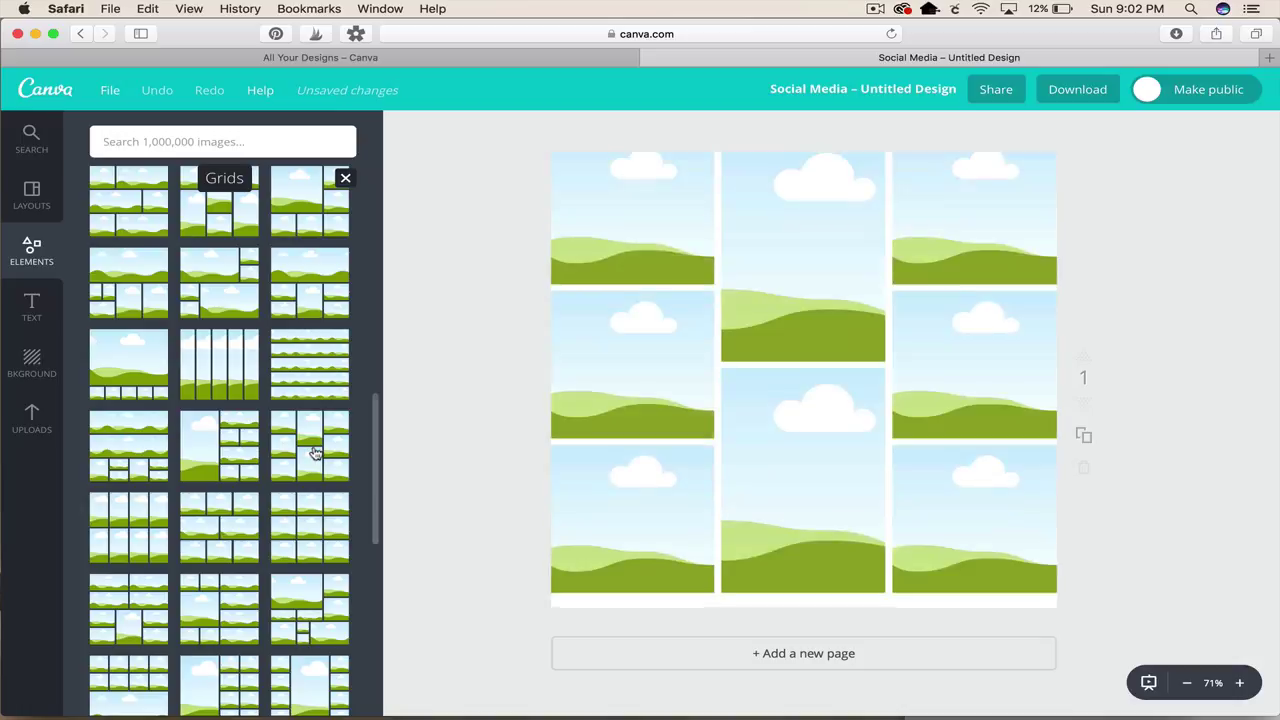
{"action": "left_click", "coordinate": [461, 384]}
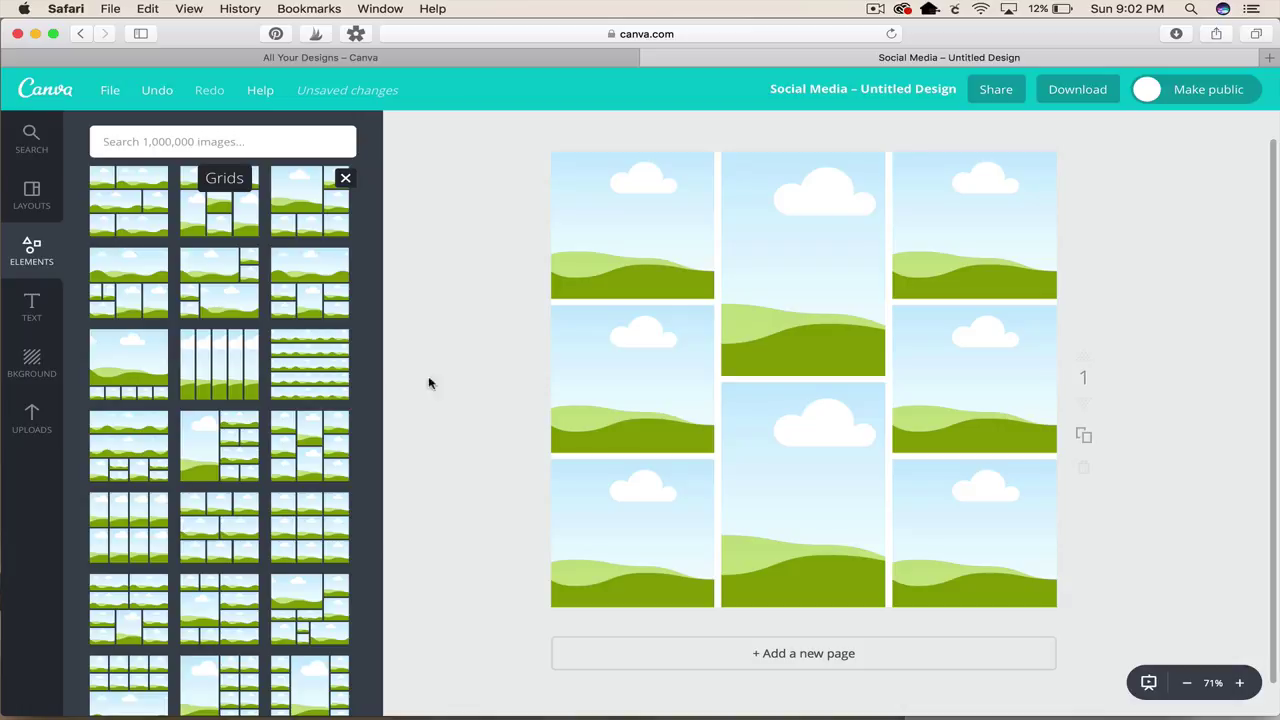
{"action": "left_click", "coordinate": [32, 418]}
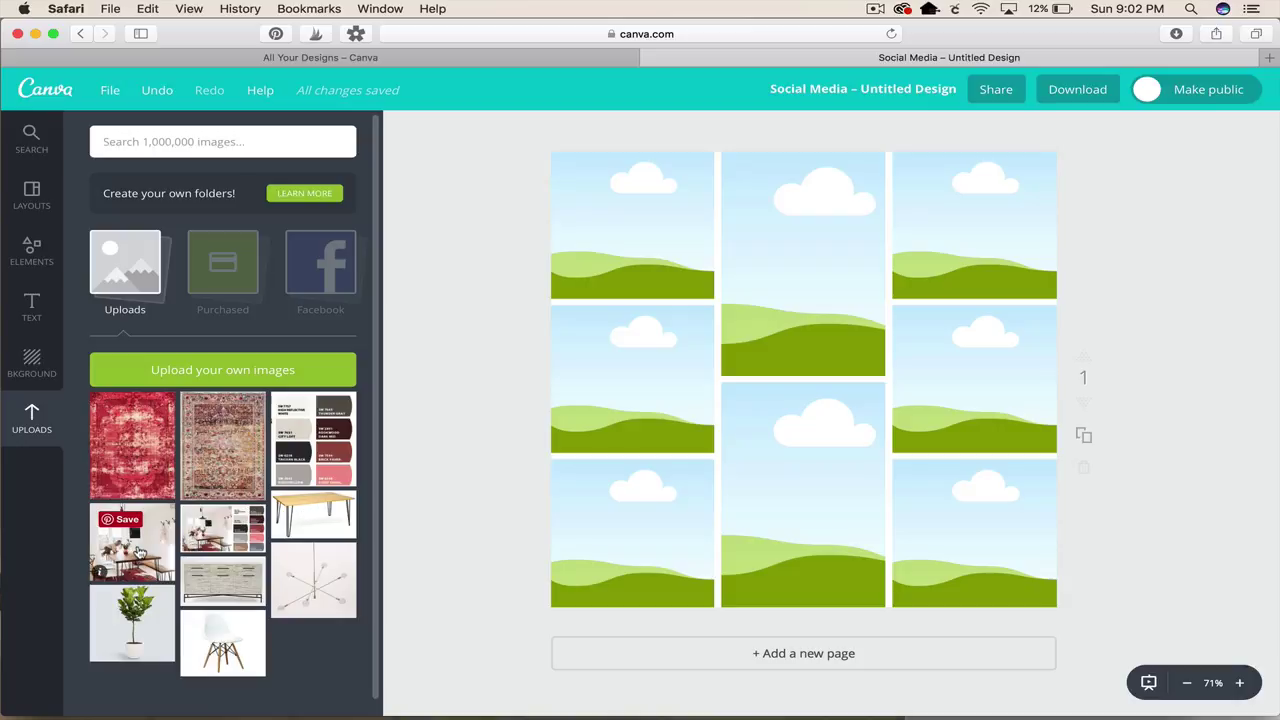
Step: Drop the dining-room photo into the top-centre cell and shift it right within its frame
{"action": "left_click", "coordinate": [138, 553]}
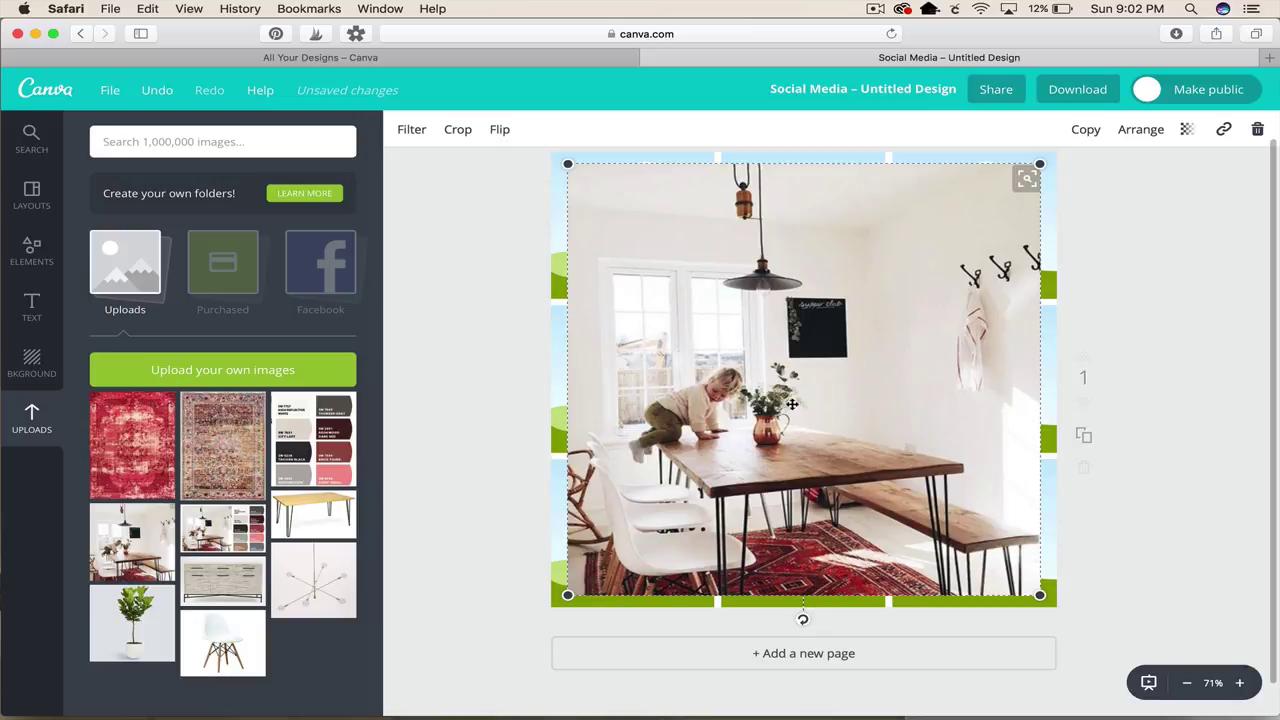
{"action": "left_click_drag", "start_coordinate": [801, 470], "coordinate": [818, 322]}
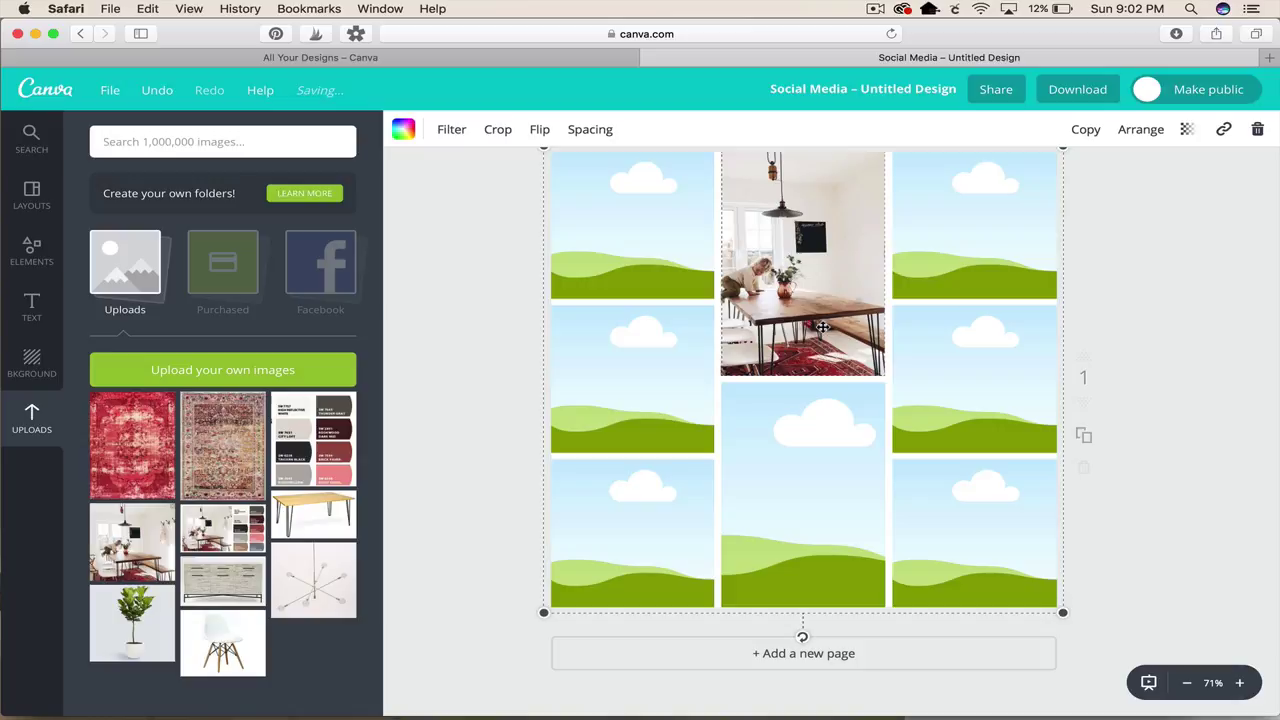
{"action": "double_click", "coordinate": [814, 316]}
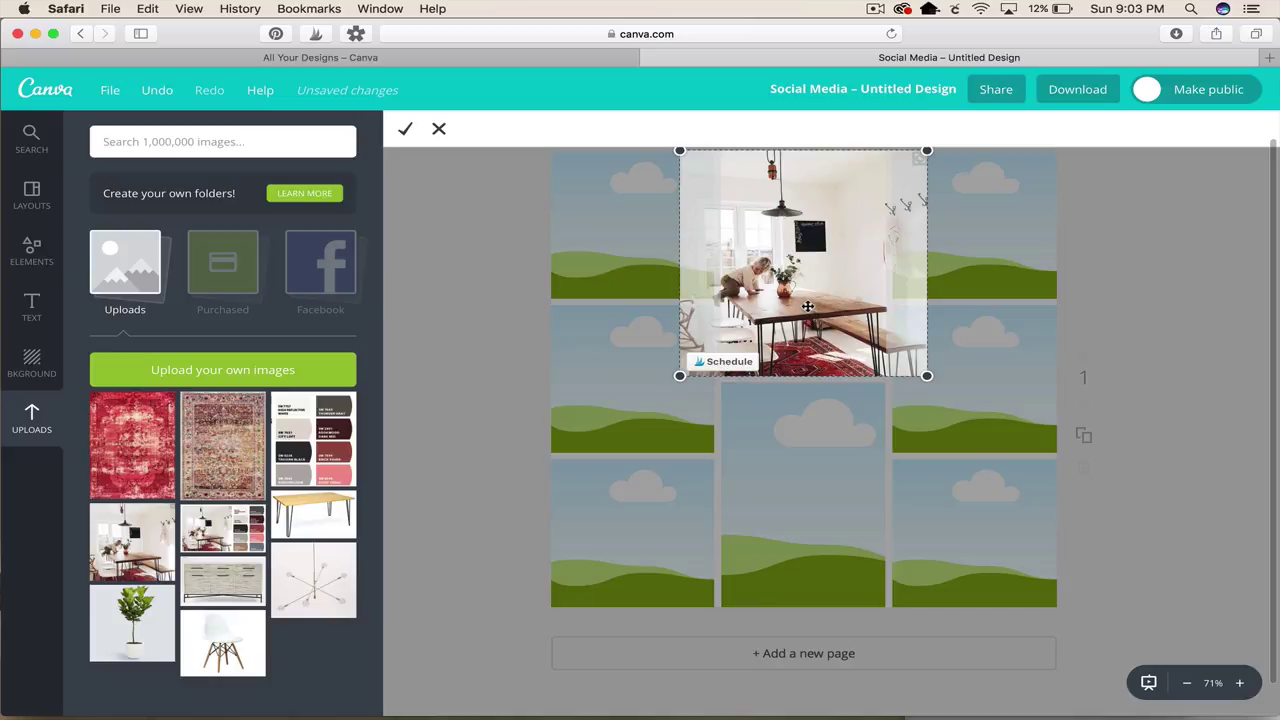
{"action": "left_click_drag", "start_coordinate": [808, 307], "coordinate": [874, 354]}
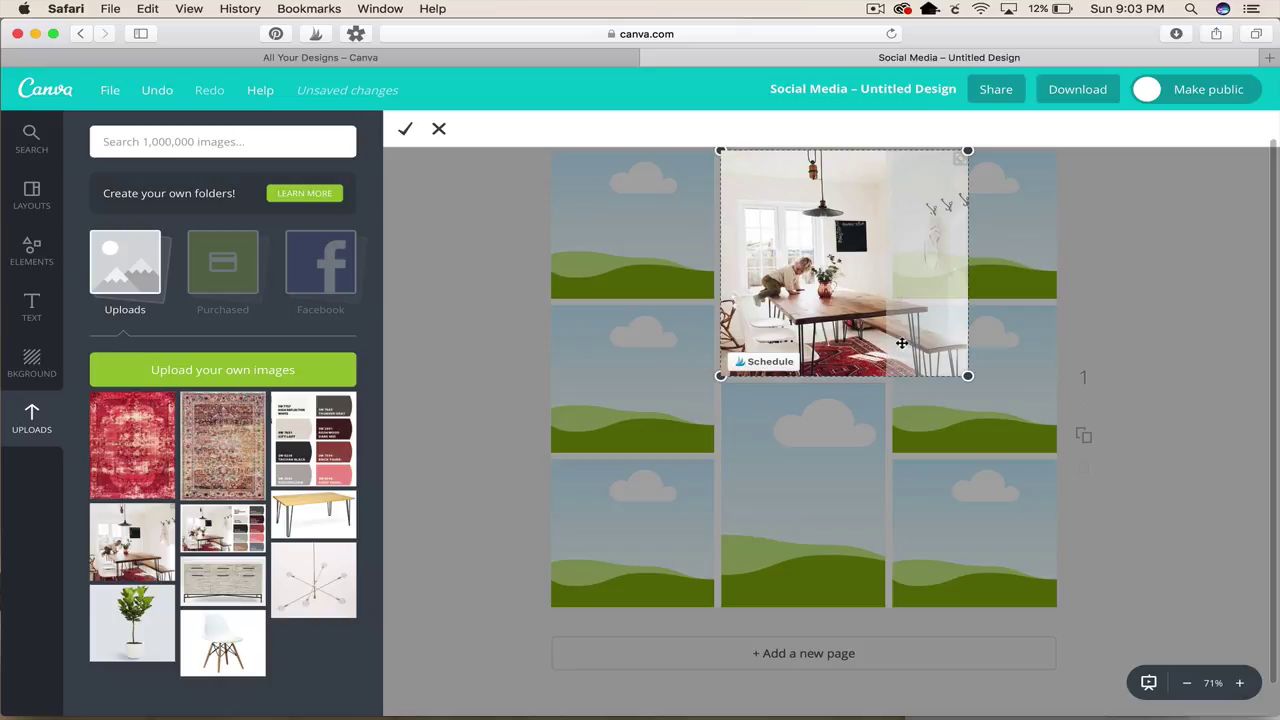
{"action": "key", "text": "Return"}
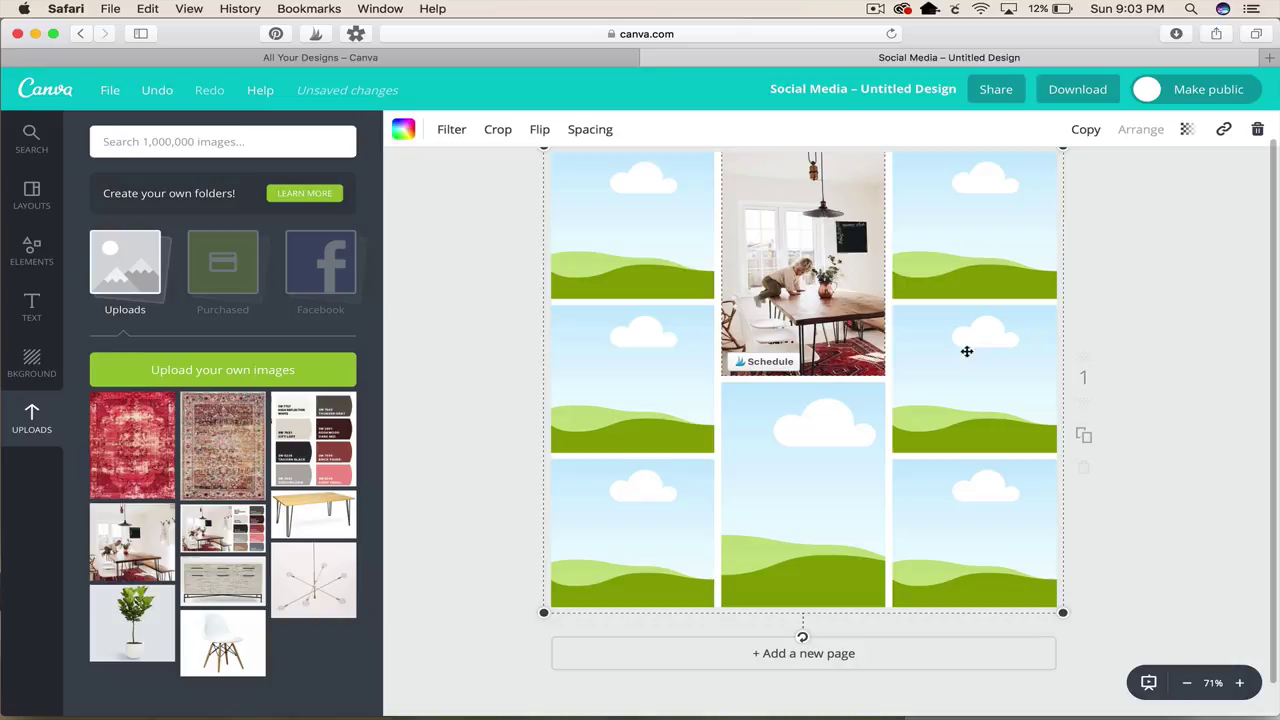
Step: Fill cells with the rug (bottom-centre), paint swatches, plant (bottom-right) and white chair (left-middle) photos
{"action": "left_click", "coordinate": [1120, 441]}
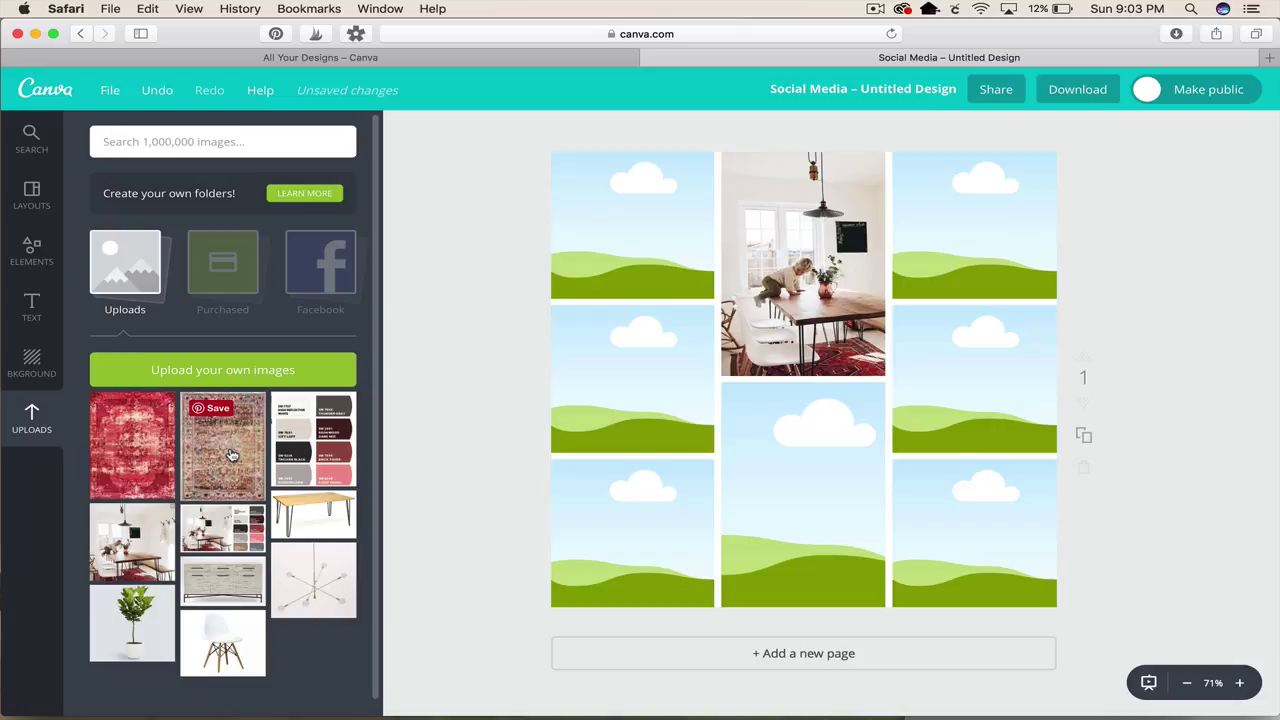
{"action": "left_click_drag", "start_coordinate": [230, 455], "coordinate": [788, 487]}
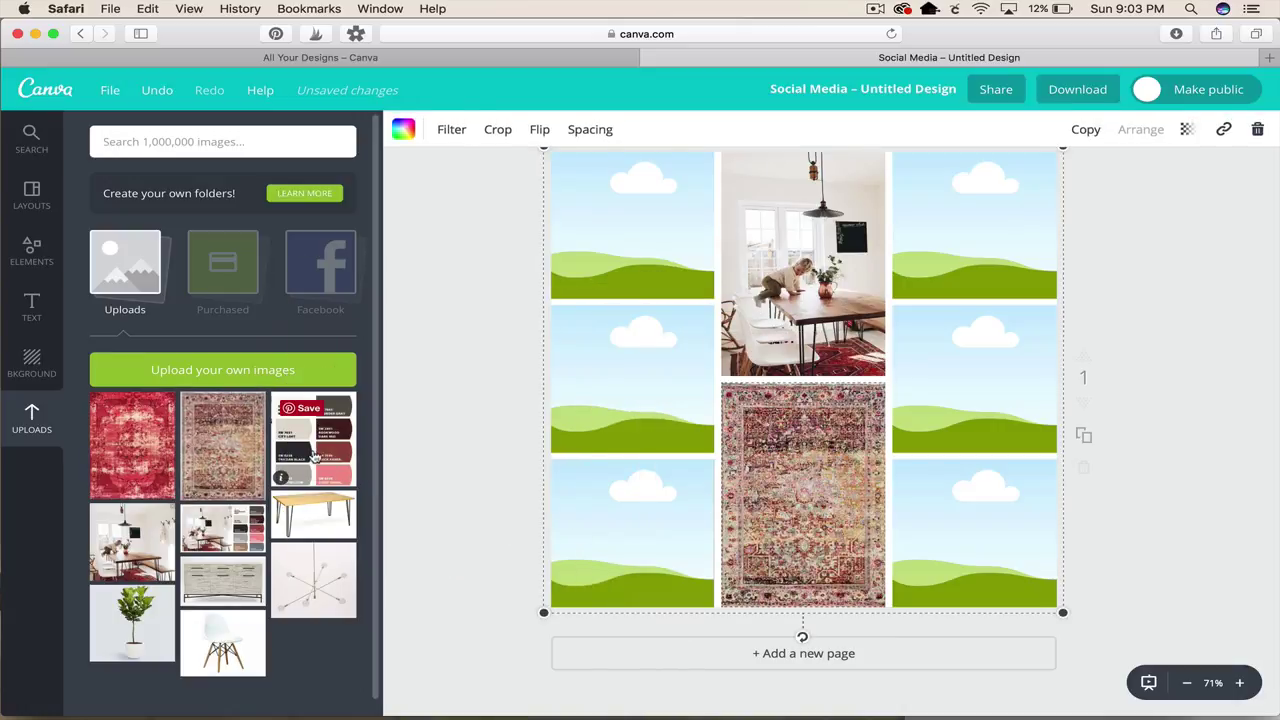
{"action": "mouse_move", "coordinate": [322, 455]}
{"action": "left_mouse_down"}
{"action": "mouse_move", "coordinate": [432, 465]}
{"action": "mouse_move", "coordinate": [617, 524]}
{"action": "left_mouse_up"}
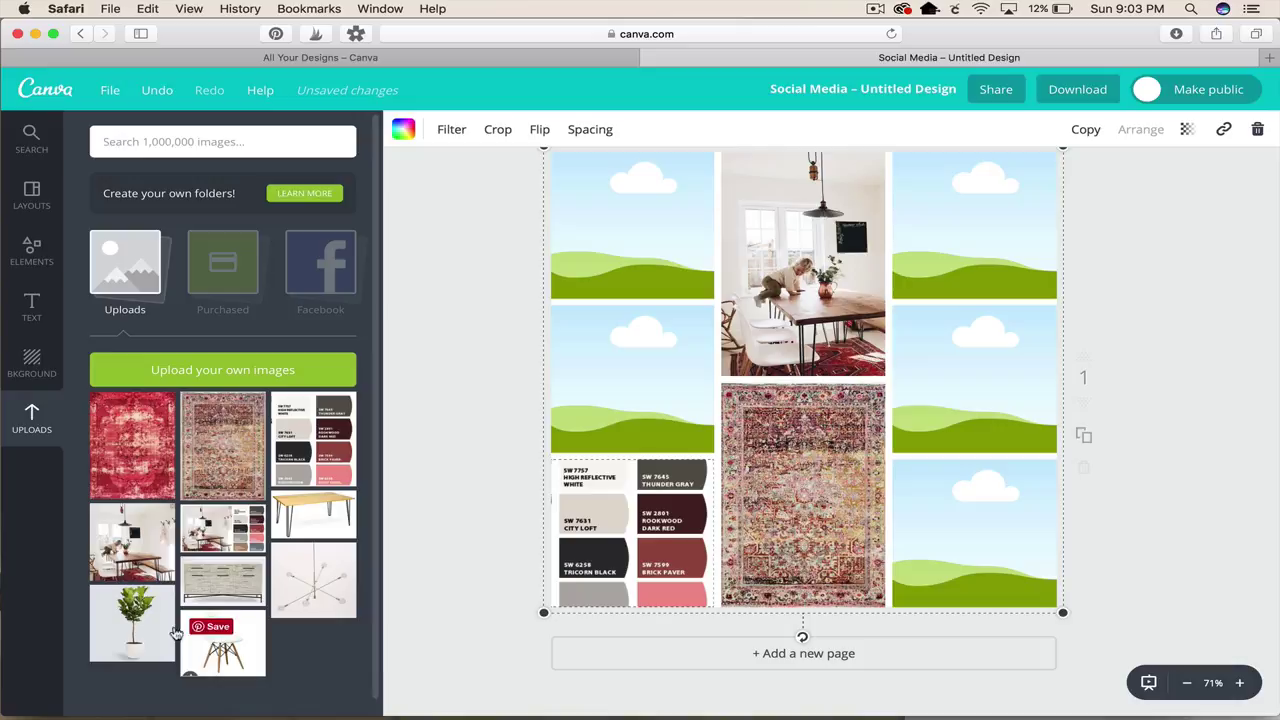
{"action": "left_click_drag", "start_coordinate": [130, 620], "coordinate": [951, 552]}
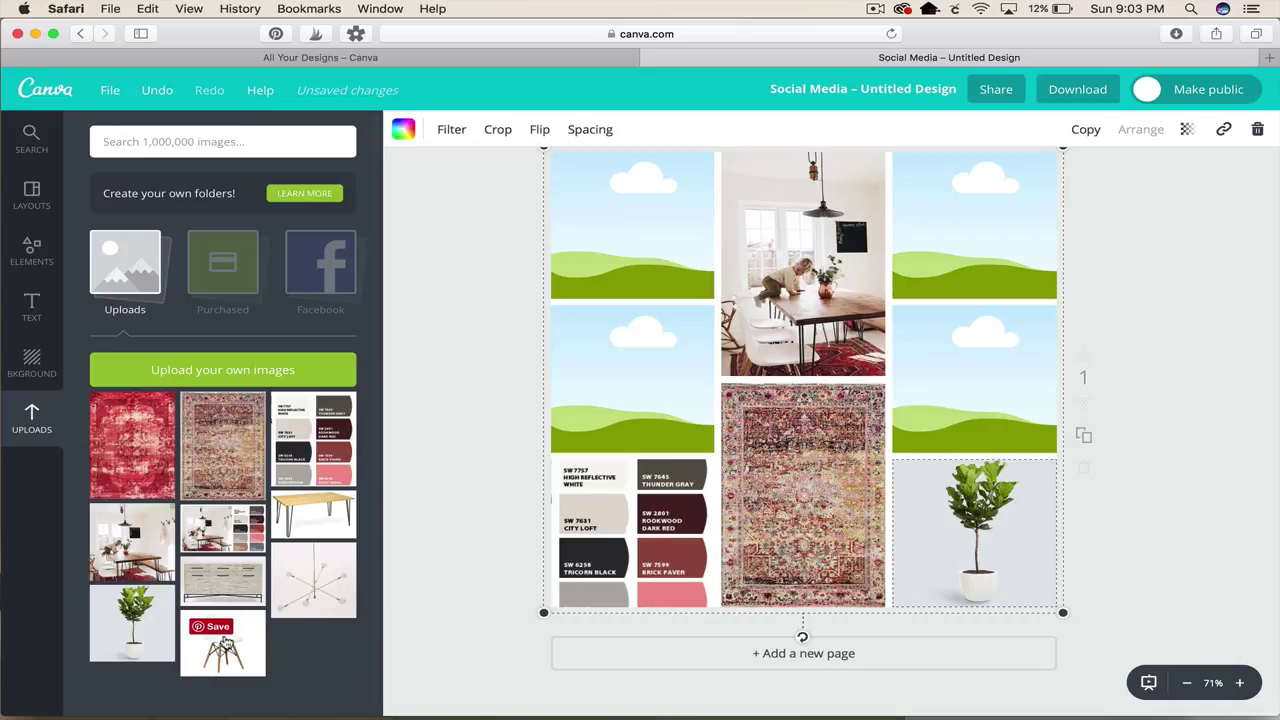
{"action": "left_click_drag", "start_coordinate": [220, 645], "coordinate": [614, 390]}
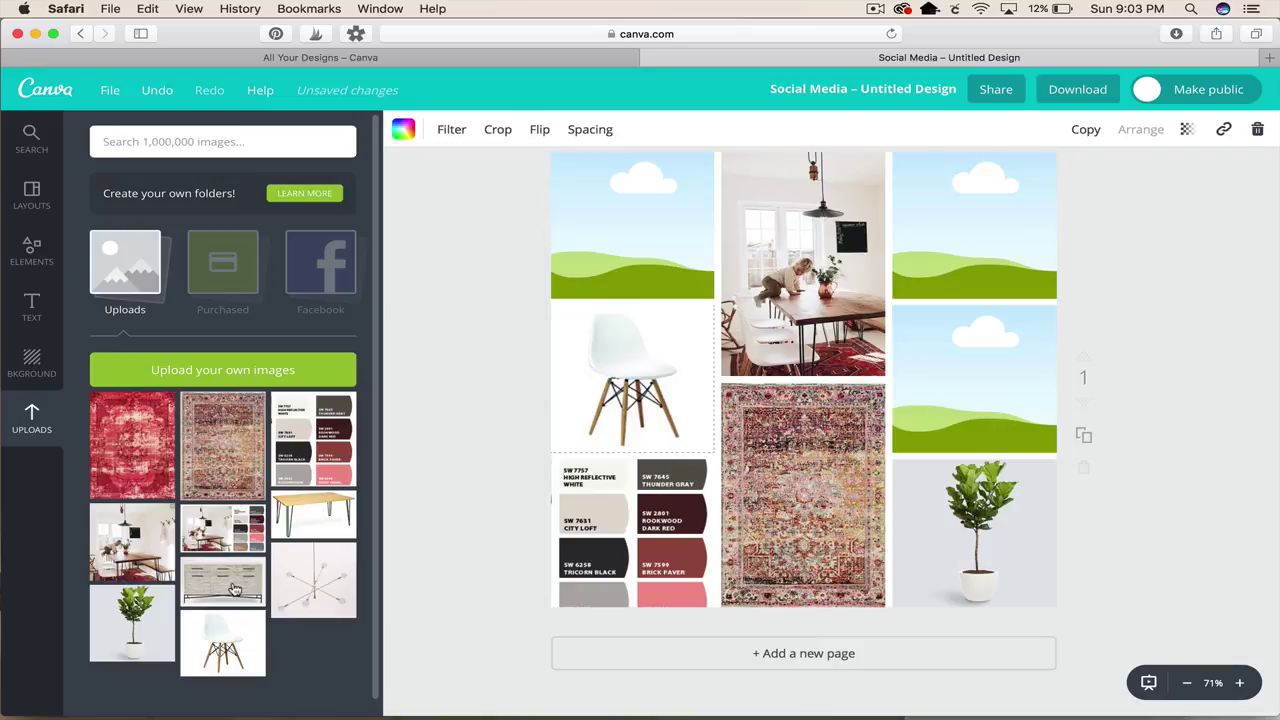
Step: Place the dresser top-left, chandelier top-right and wooden table right-middle, adjusting their framing
{"action": "left_click_drag", "start_coordinate": [228, 585], "coordinate": [688, 240]}
{"action": "double_click", "coordinate": [657, 234]}
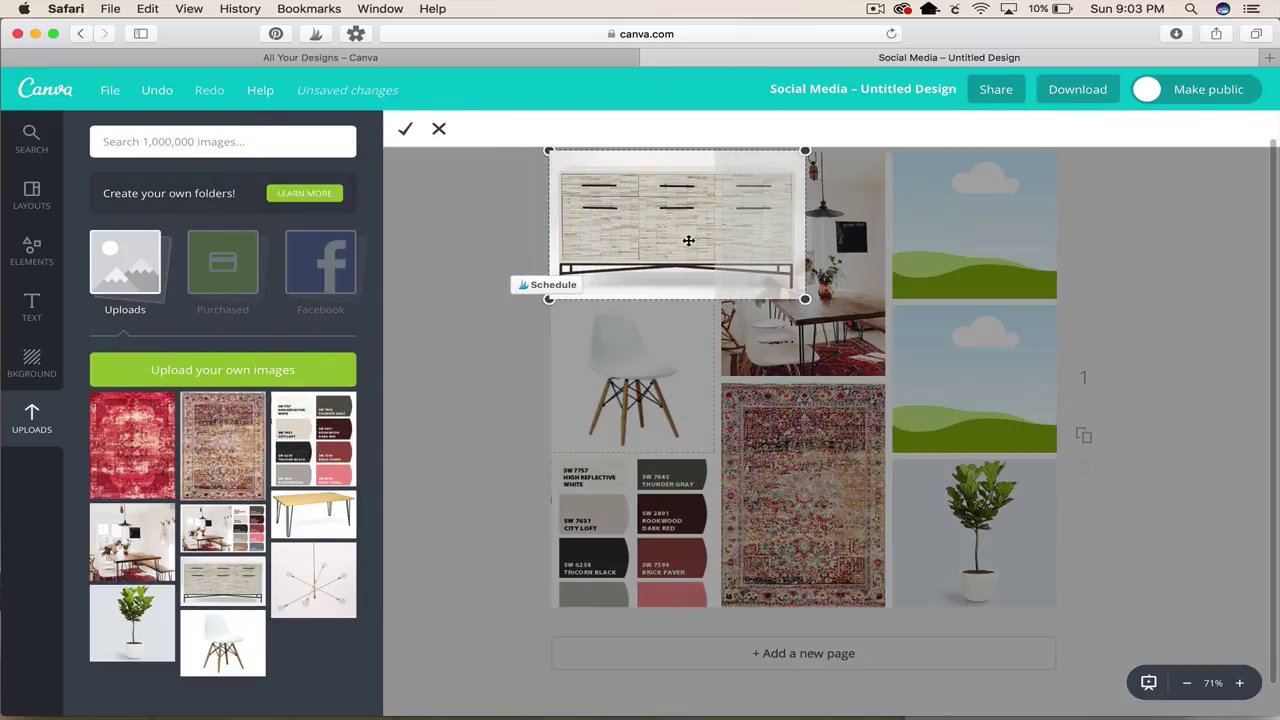
{"action": "left_click", "coordinate": [508, 318]}
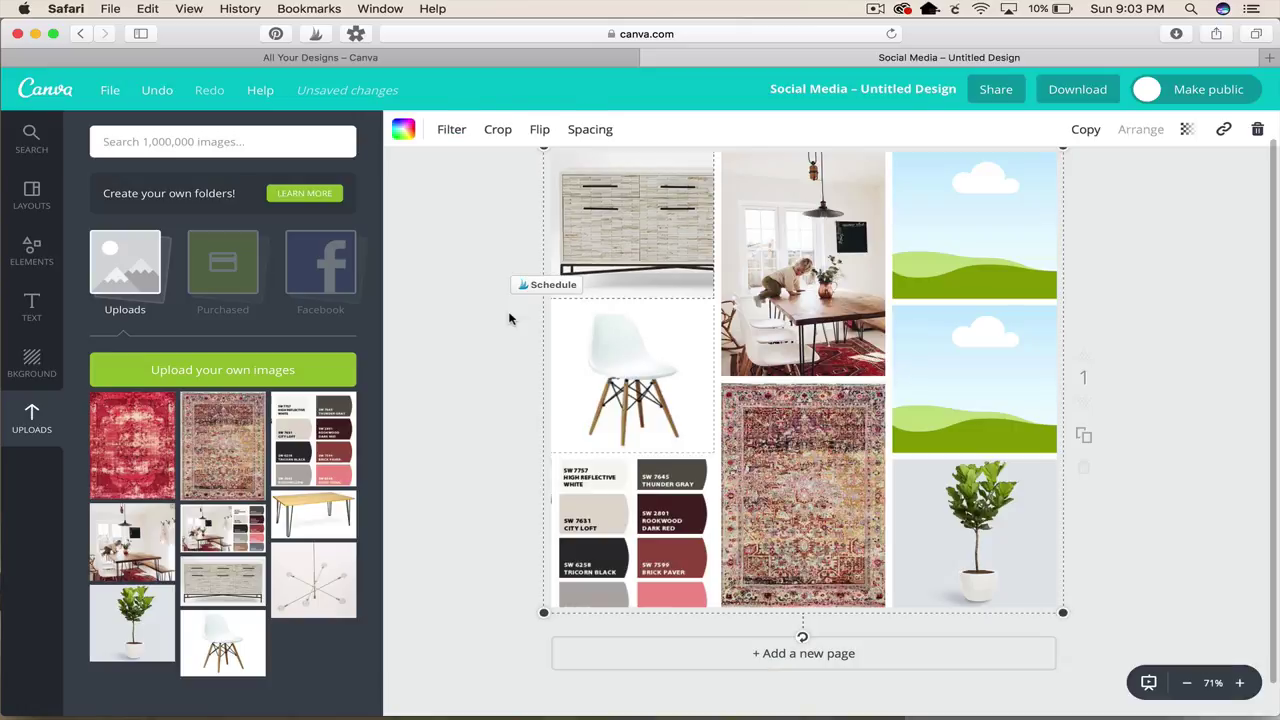
{"action": "left_click_drag", "start_coordinate": [318, 588], "coordinate": [975, 225]}
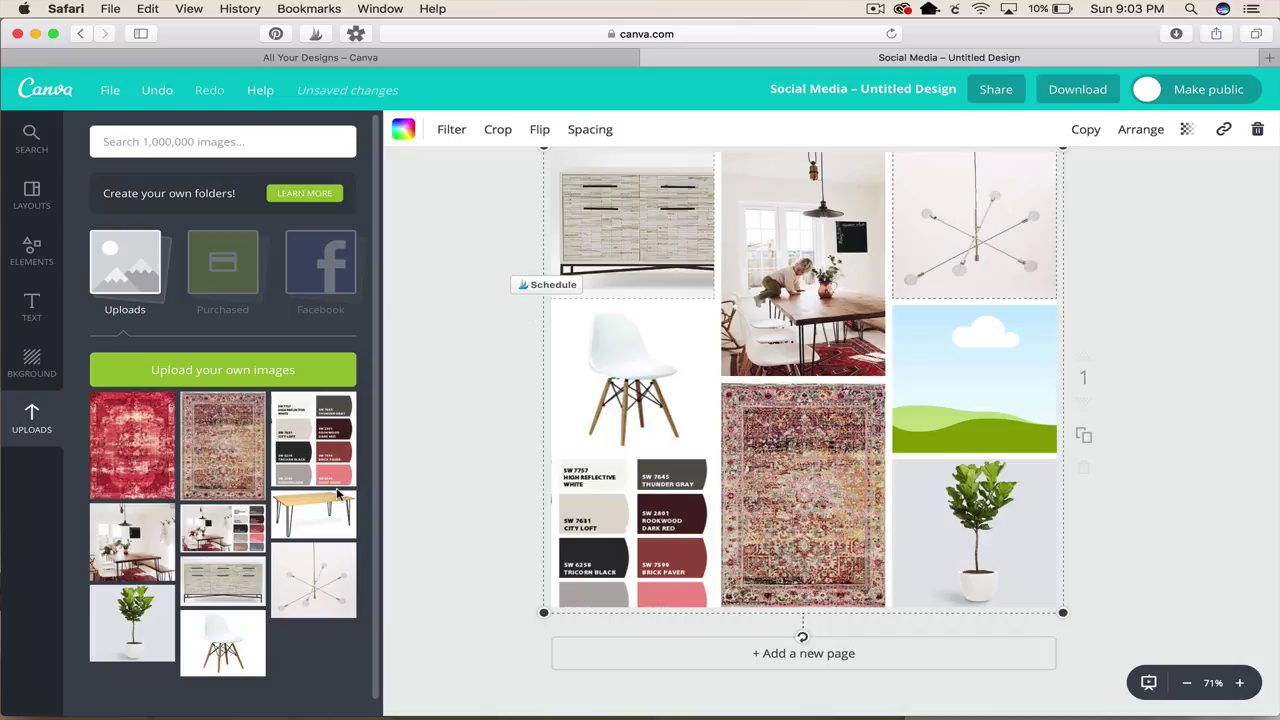
{"action": "left_click_drag", "start_coordinate": [316, 518], "coordinate": [1009, 354]}
{"action": "double_click", "coordinate": [935, 355]}
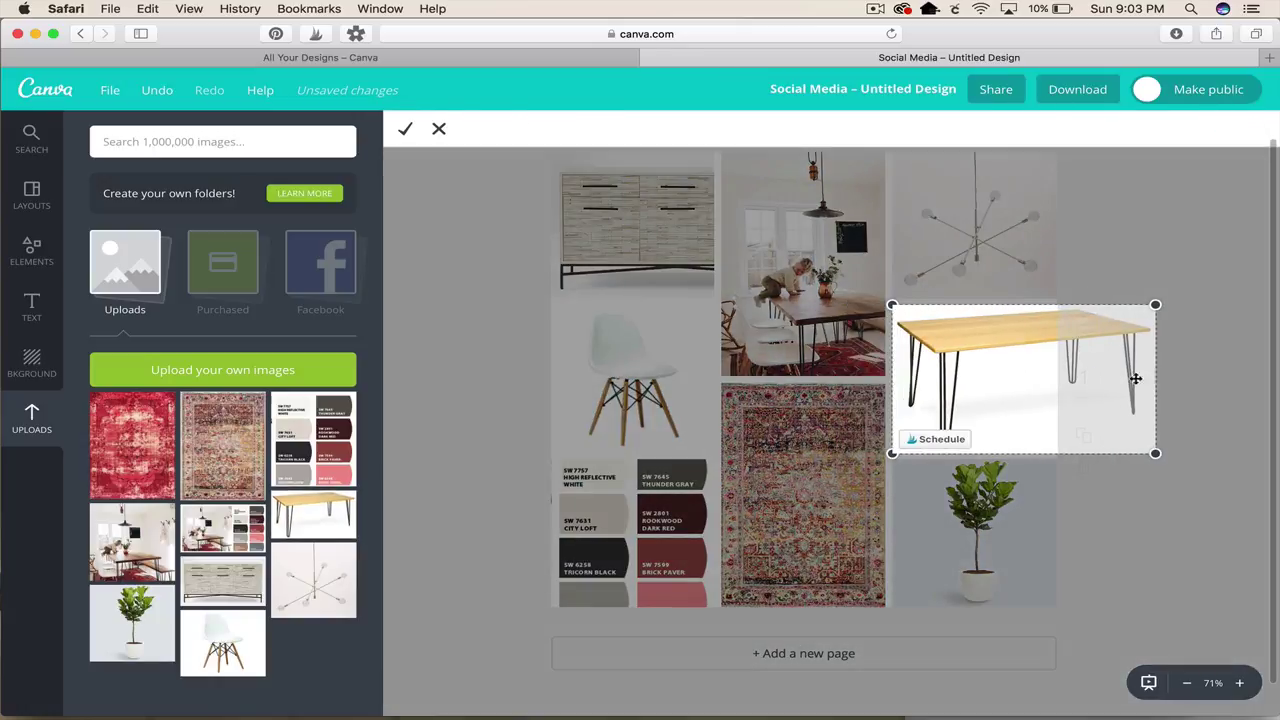
{"action": "left_click", "coordinate": [1188, 411]}
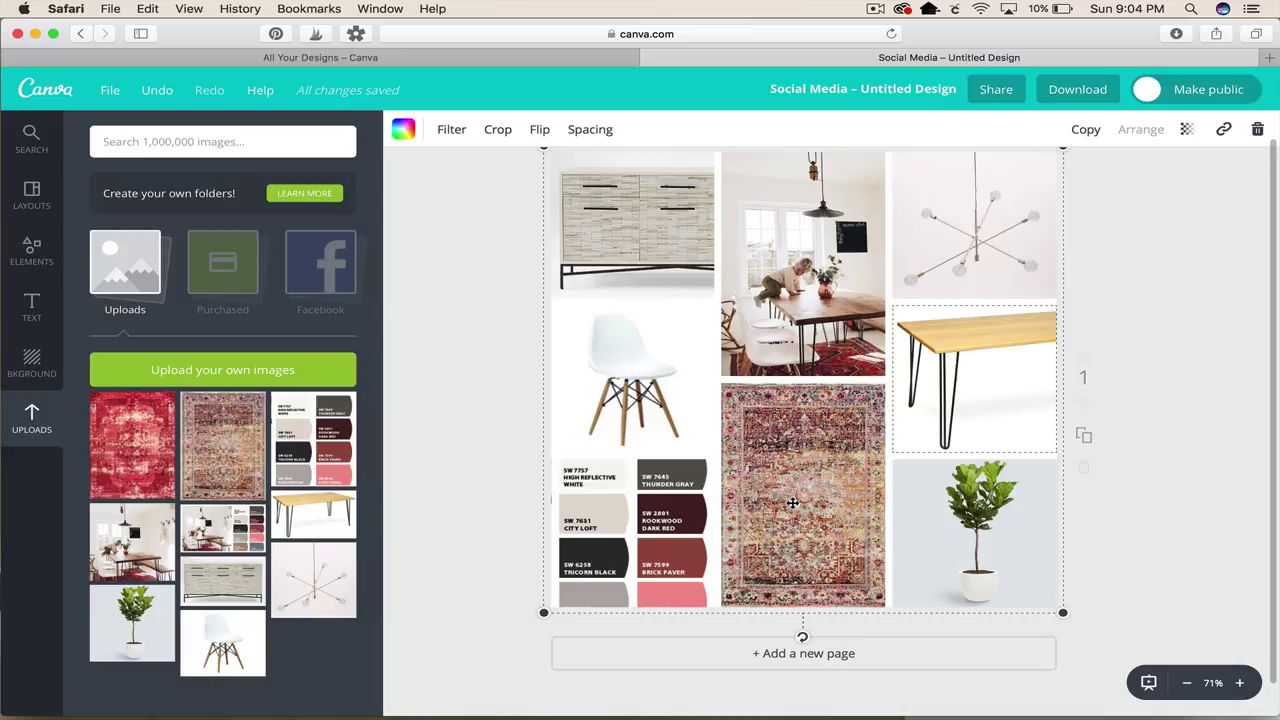
Step: Shrink the photo grid from its top-left corner and re-centre it below a blank top band
{"action": "left_click", "coordinate": [32, 308]}
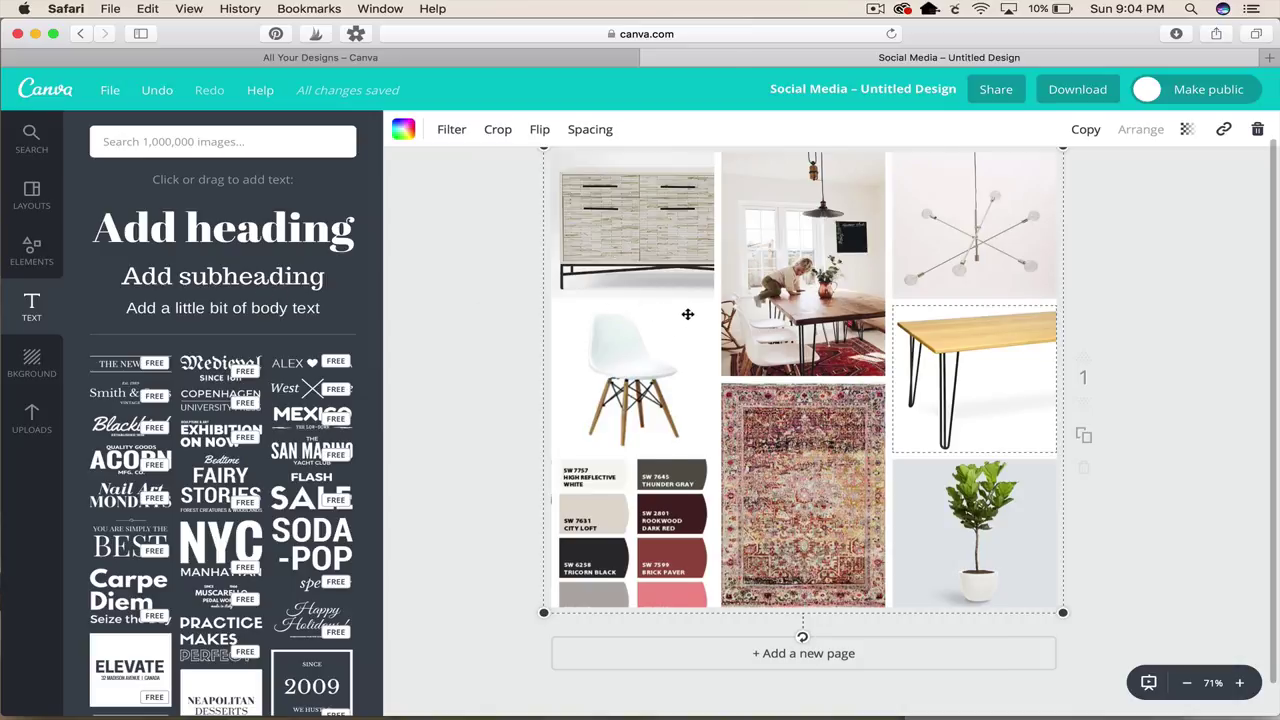
{"action": "scroll", "coordinate": [688, 313], "scroll_direction": "up", "scroll_amount": 1}
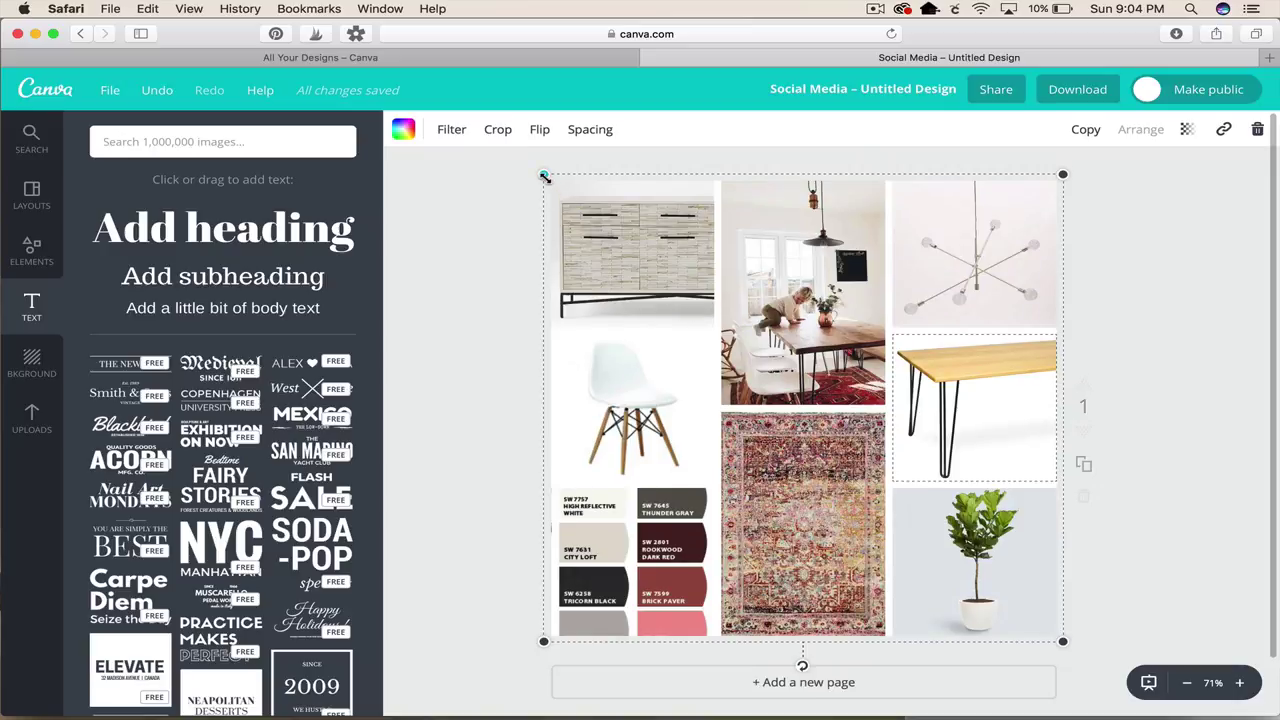
{"action": "left_click_drag", "start_coordinate": [544, 176], "coordinate": [586, 210]}
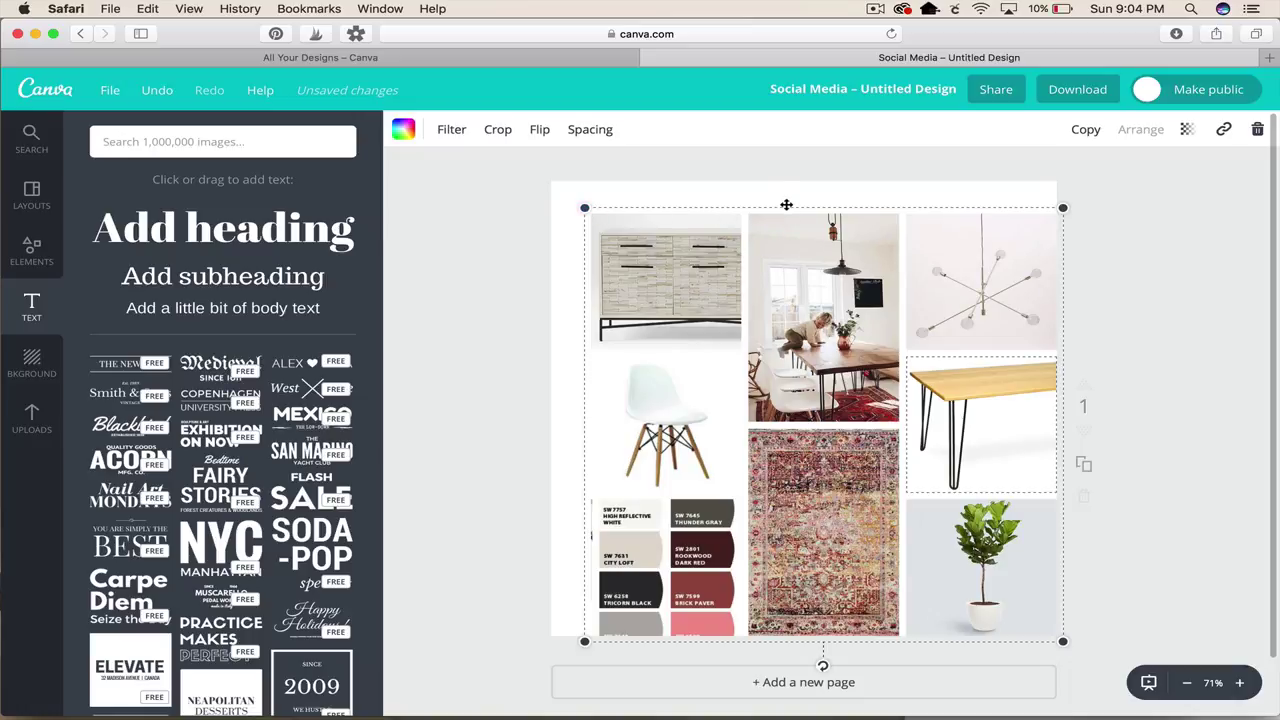
{"action": "left_click_drag", "start_coordinate": [780, 205], "coordinate": [767, 205]}
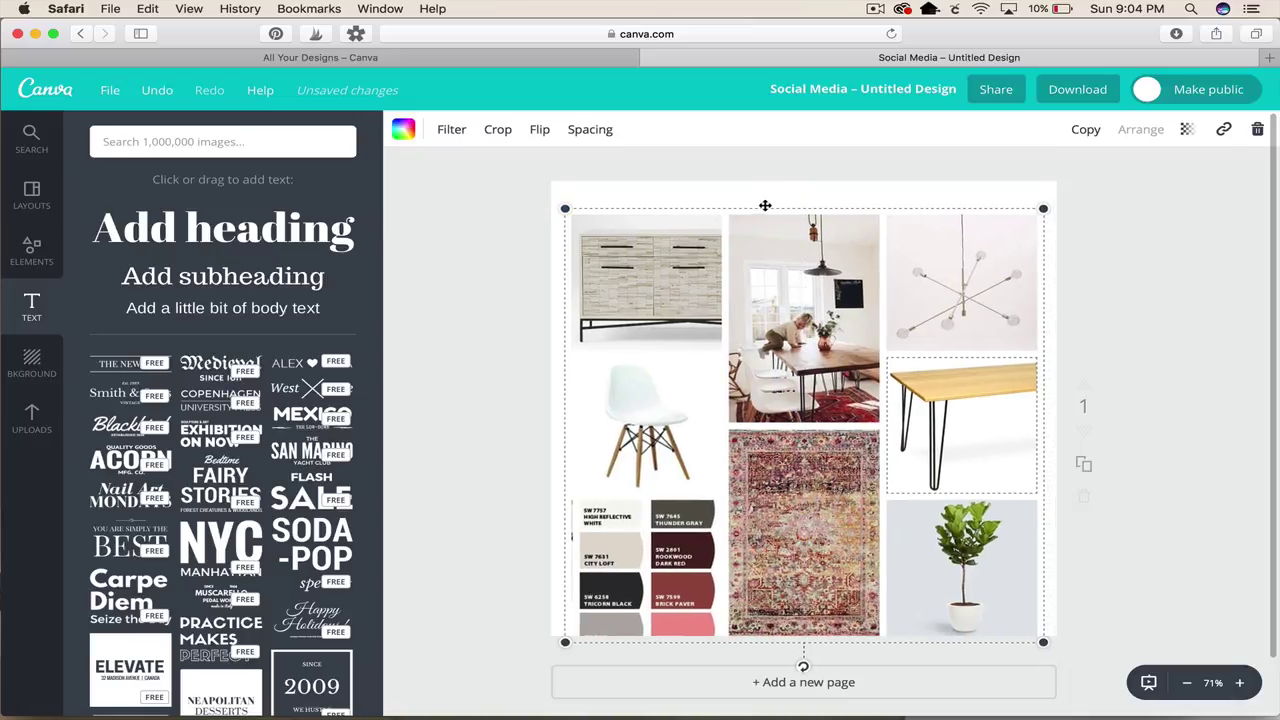
Step: Add a heading at the top of the page reading 'Mid Century Dining Room'
{"action": "left_click", "coordinate": [250, 238]}
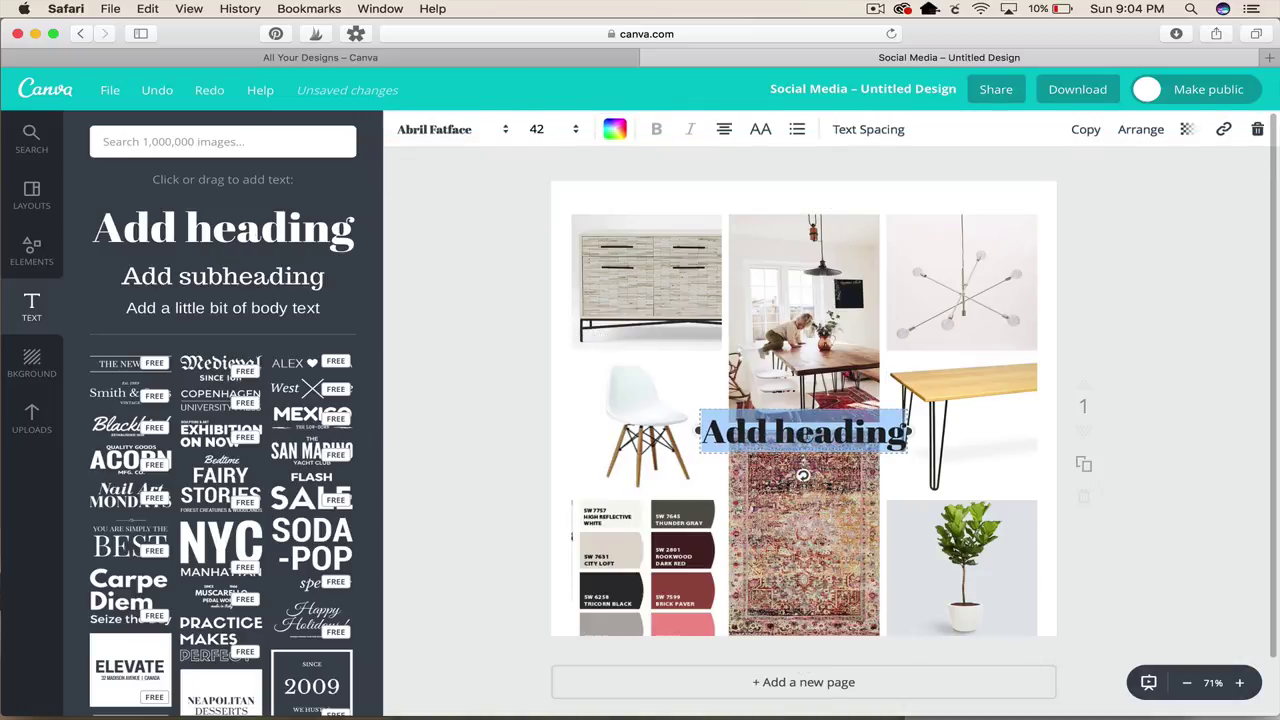
{"action": "left_click_drag", "start_coordinate": [799, 363], "coordinate": [800, 175]}
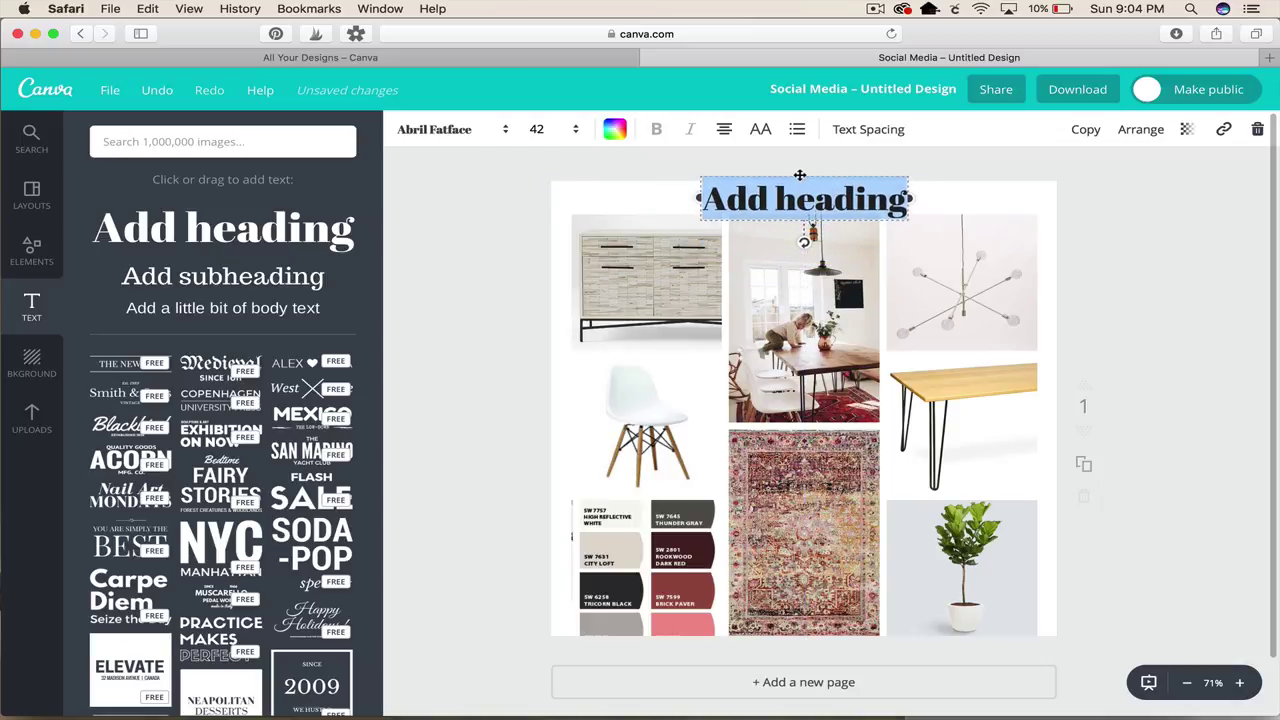
{"action": "triple_click", "coordinate": [840, 200]}
{"action": "type", "text": "Mid C"}
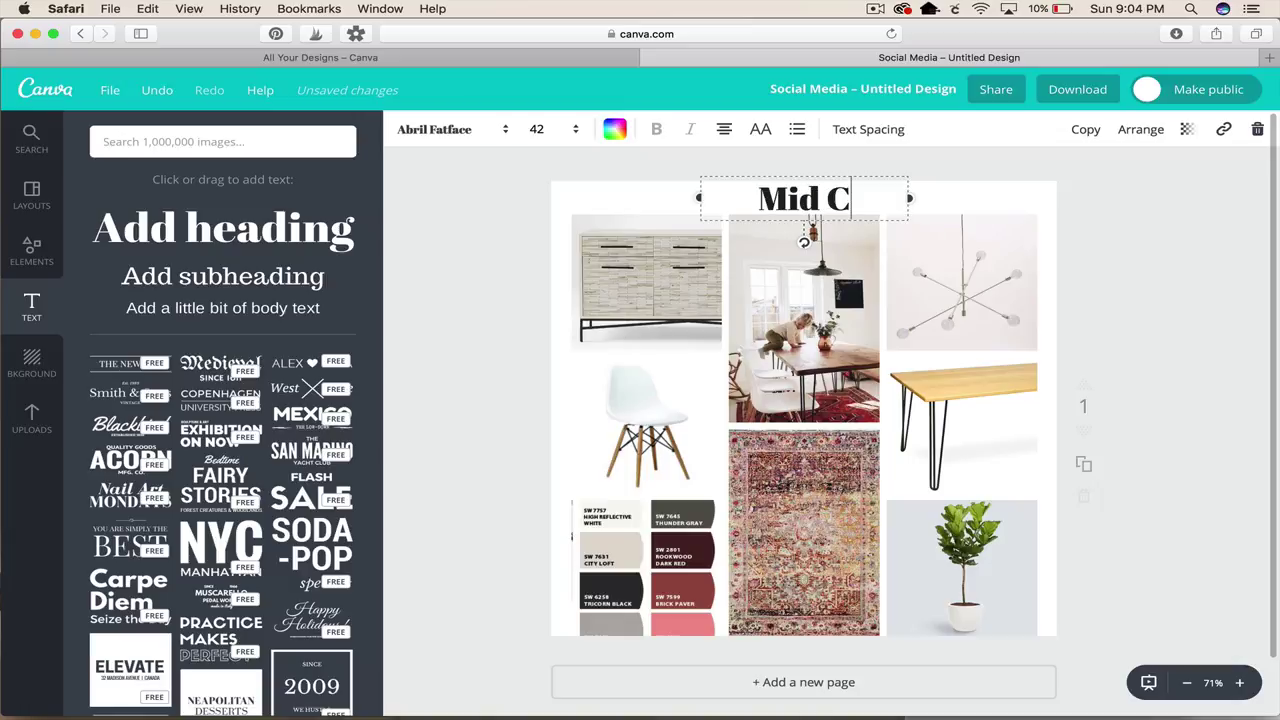
{"action": "type", "text": "entury Dining"}
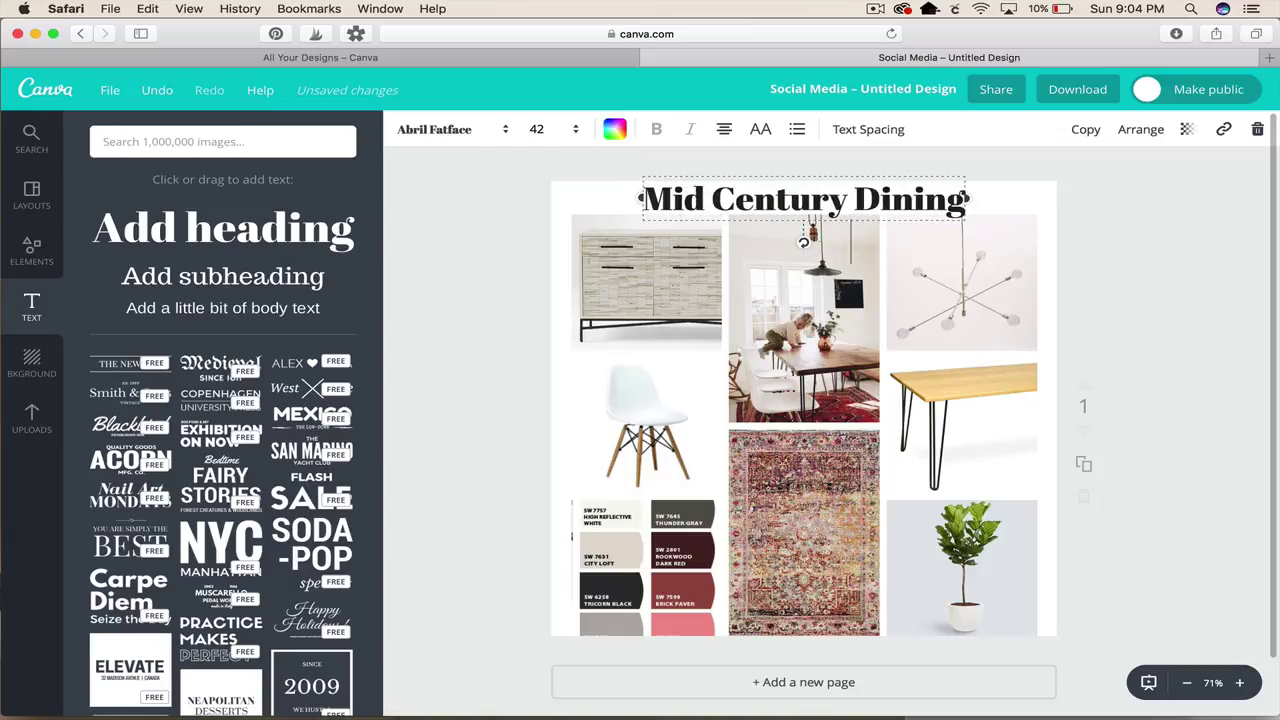
{"action": "type", "text": " Room"}
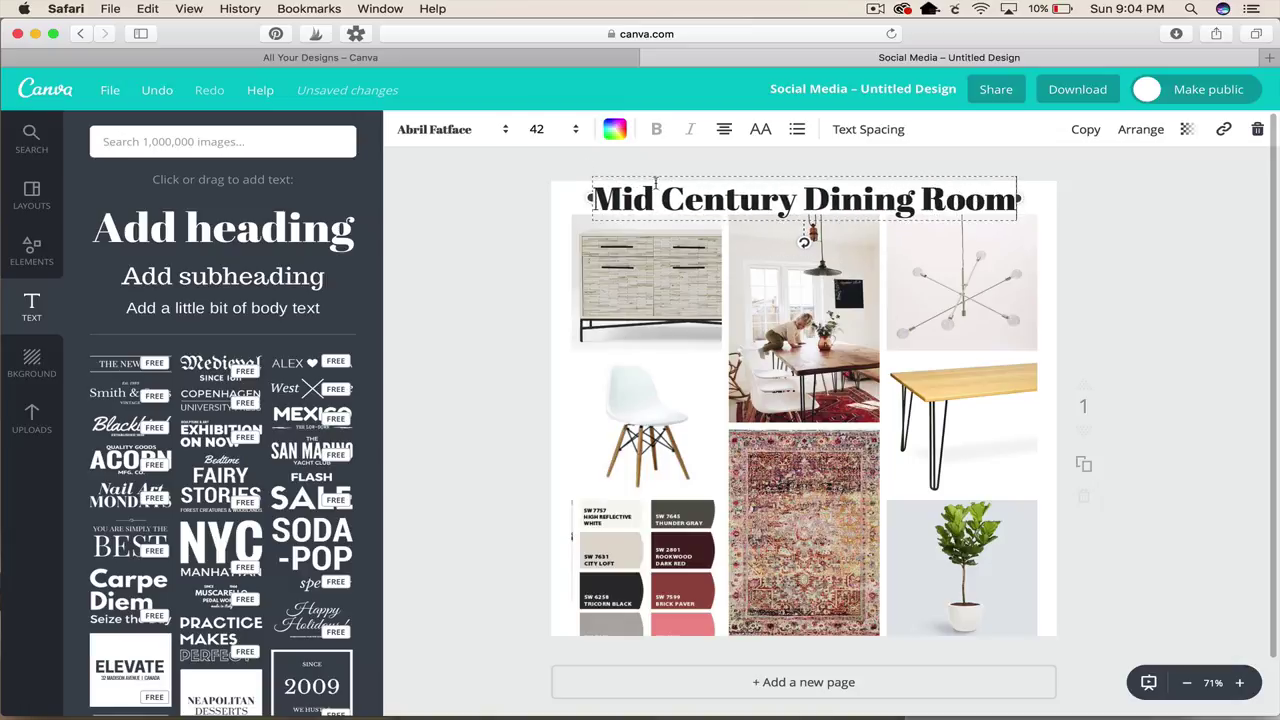
{"action": "left_click", "coordinate": [505, 130]}
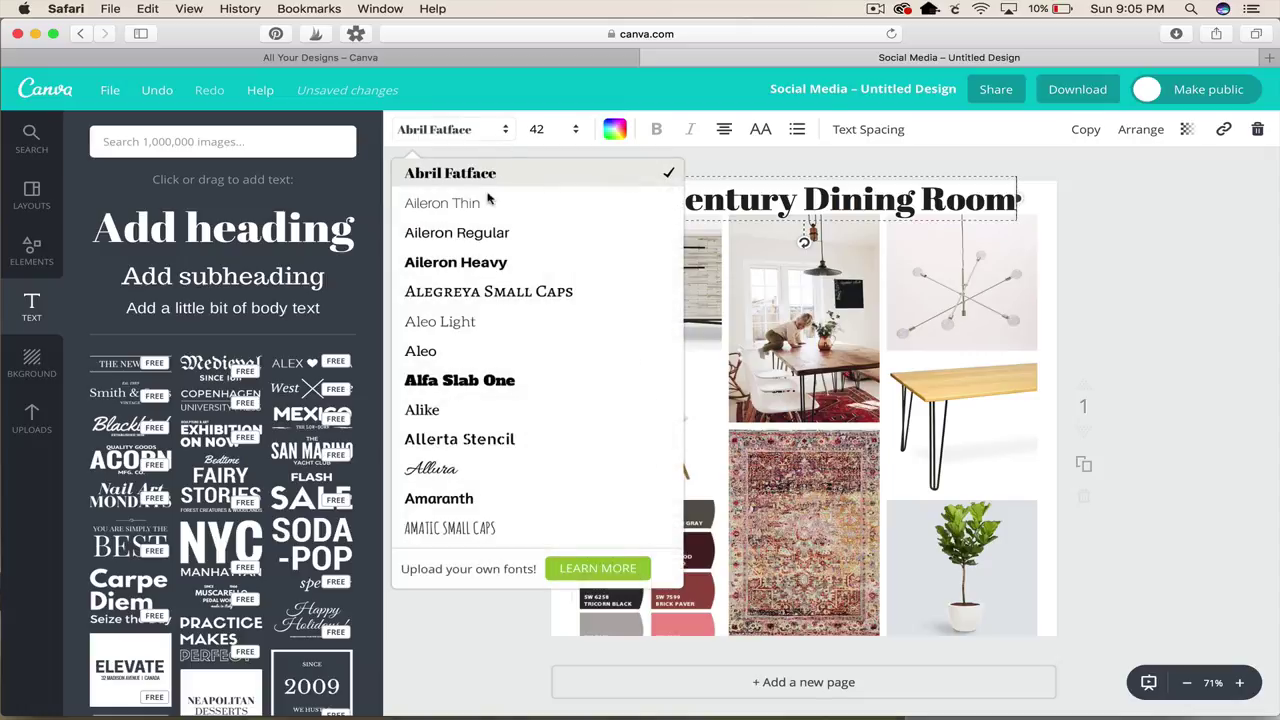
Step: Make the heading medium grey Aileron Heavy at size 28
{"action": "left_click", "coordinate": [486, 263]}
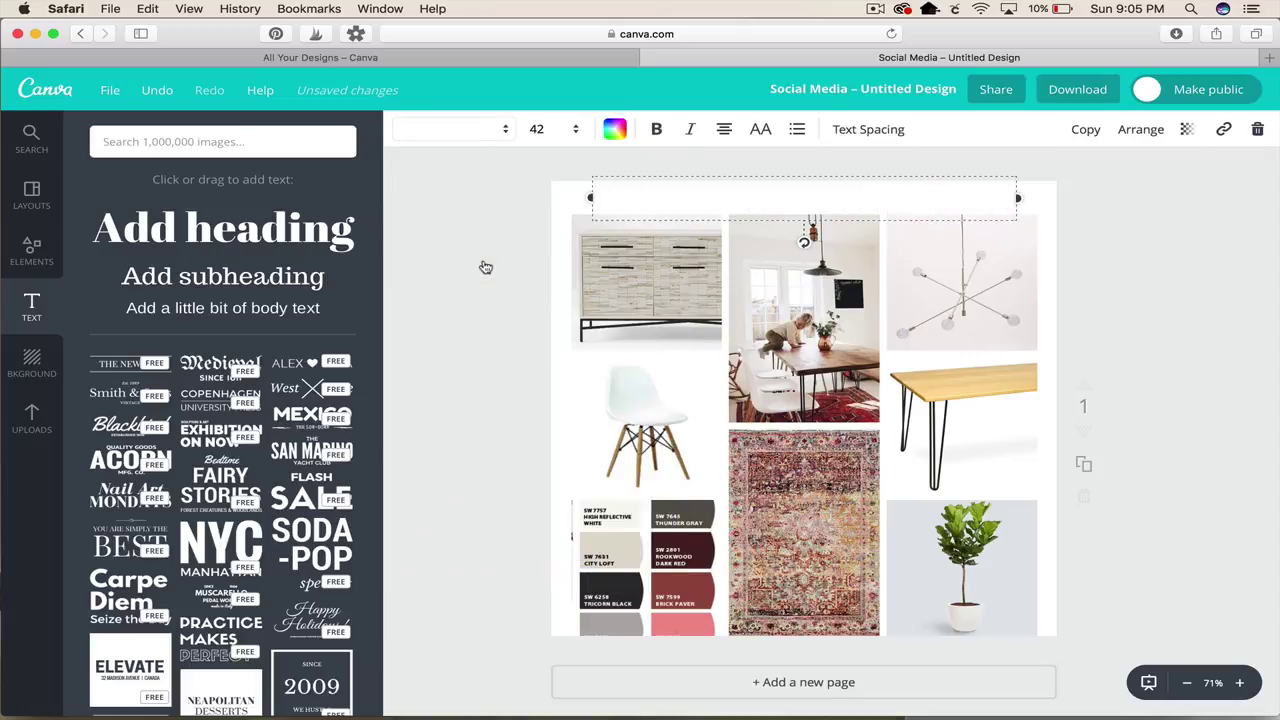
{"action": "left_click", "coordinate": [577, 131]}
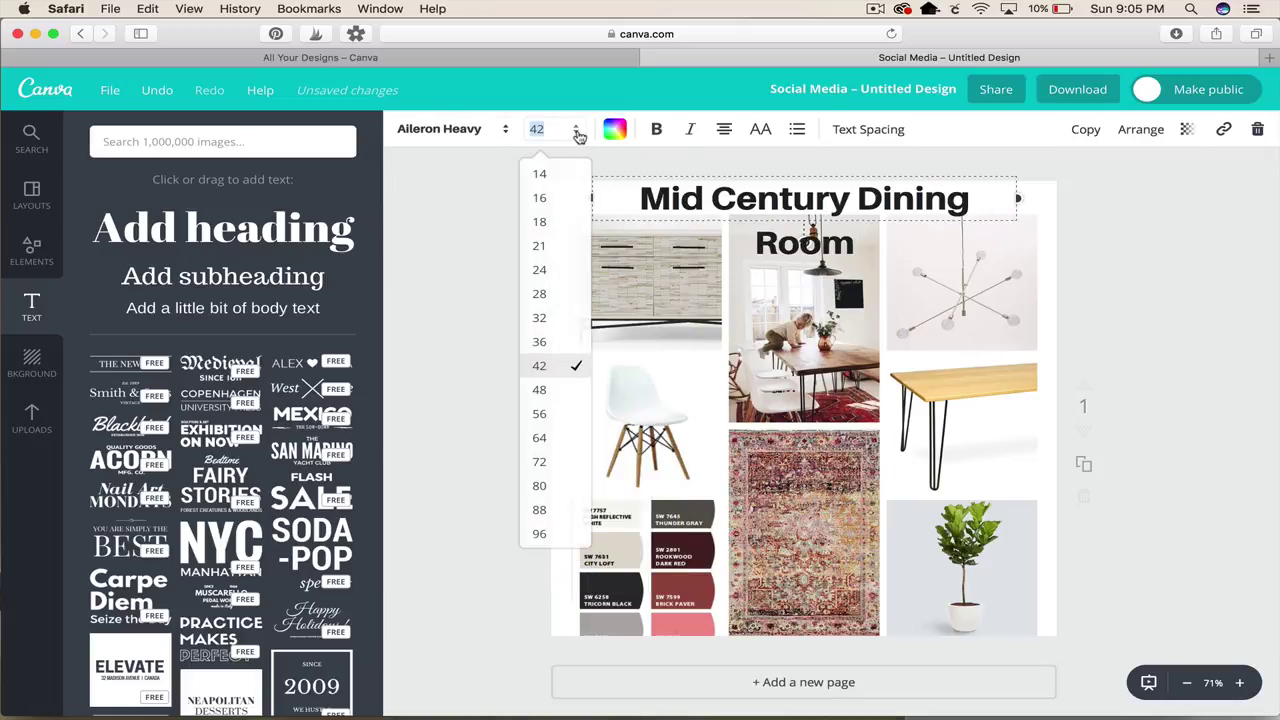
{"action": "left_click", "coordinate": [545, 341]}
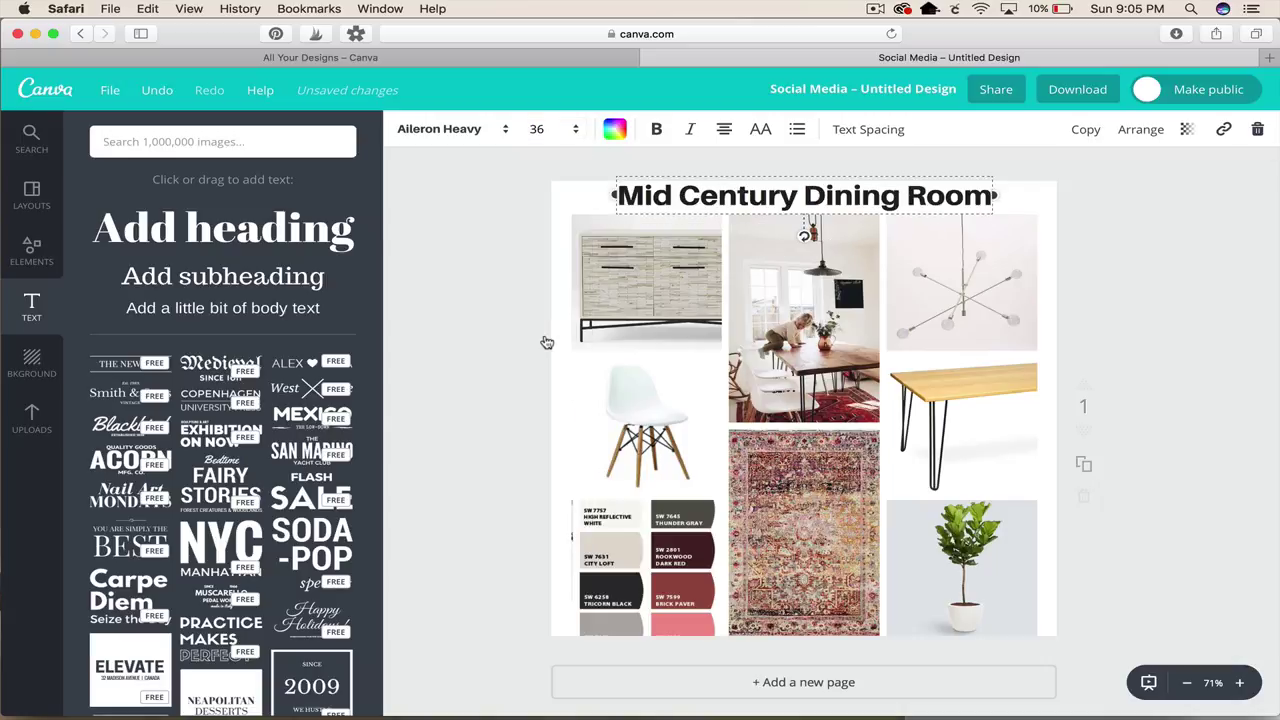
{"action": "left_click", "coordinate": [612, 129]}
{"action": "left_click", "coordinate": [690, 350]}
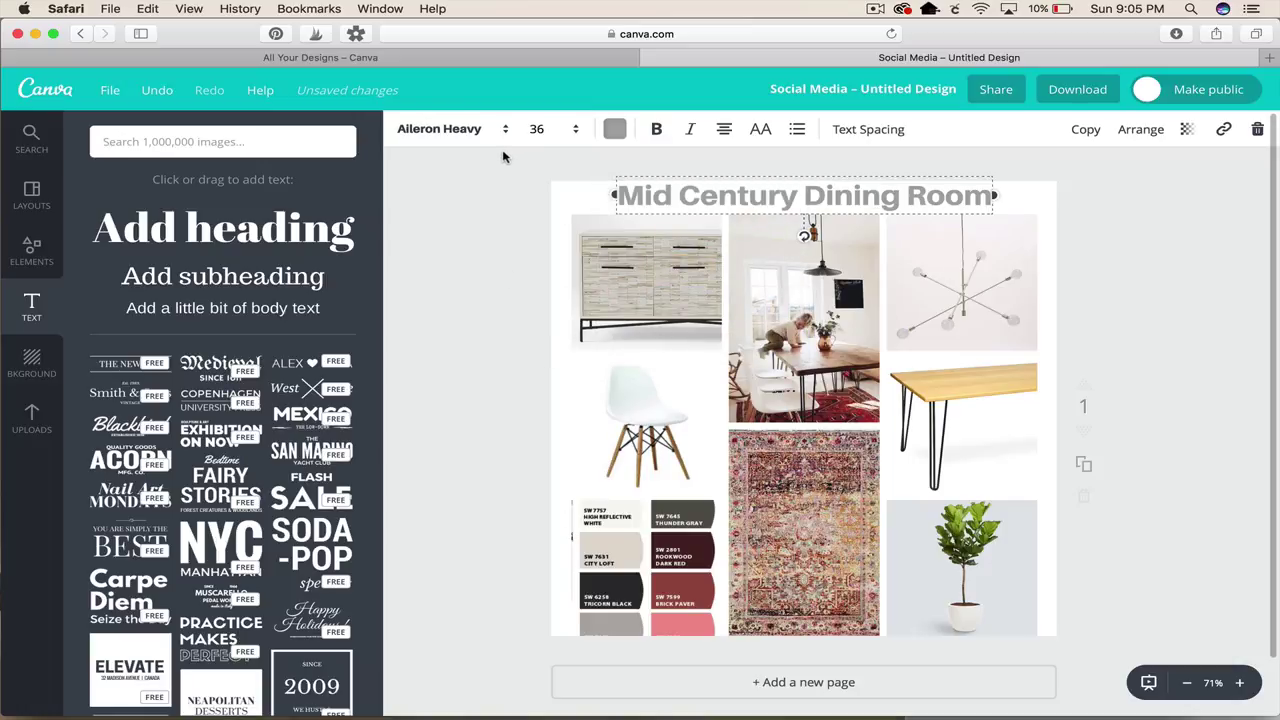
{"action": "left_click", "coordinate": [553, 133]}
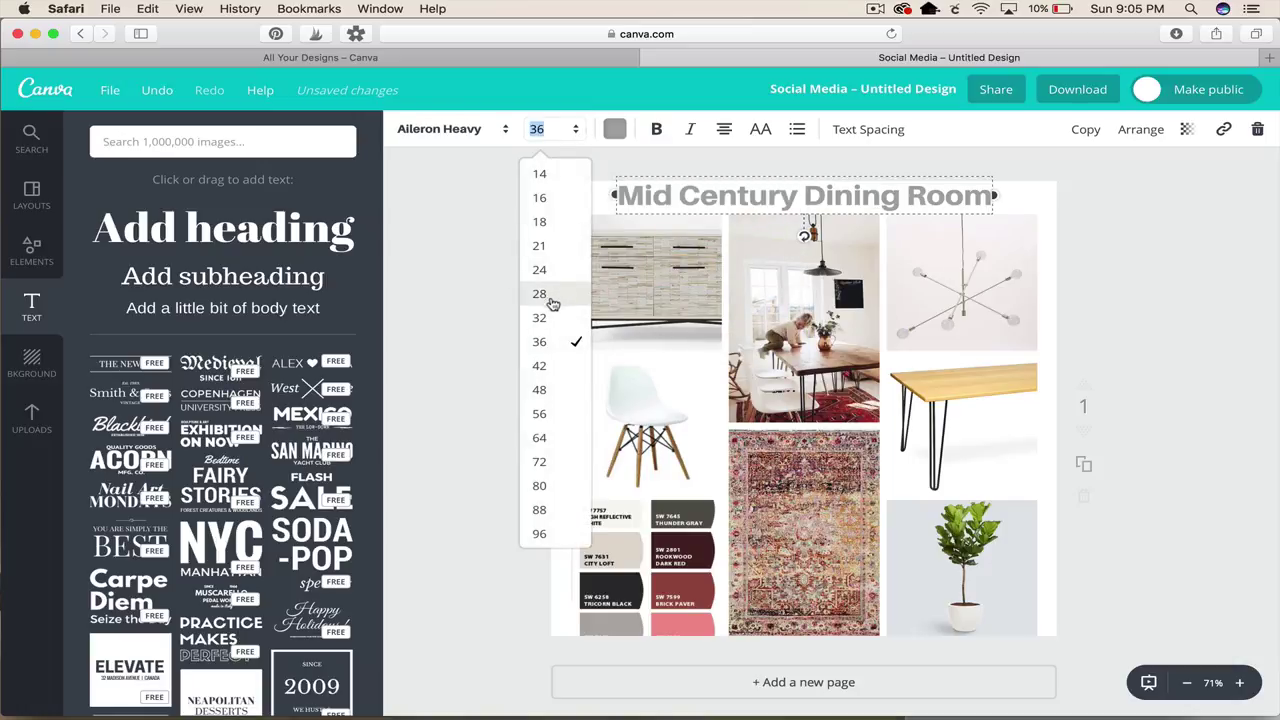
{"action": "left_click", "coordinate": [553, 298]}
Step: Reselect the heading and nudge it slightly down
{"action": "left_click", "coordinate": [437, 282]}
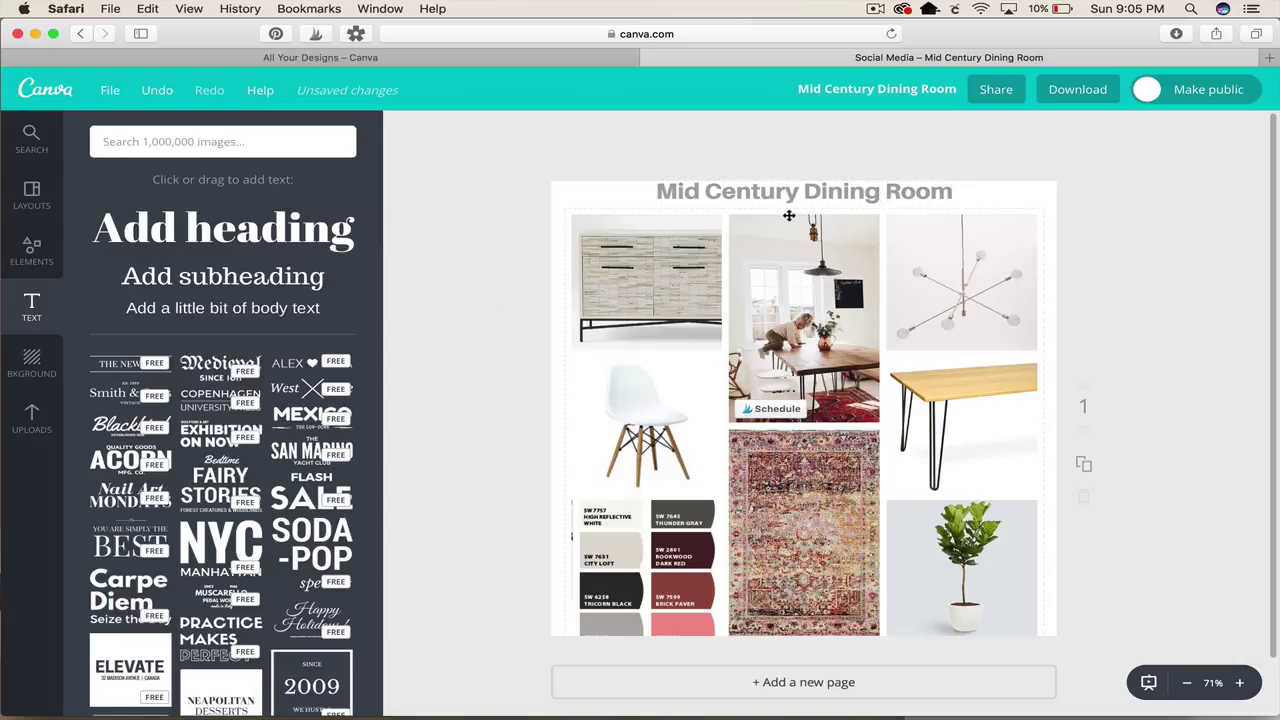
{"action": "left_click", "coordinate": [795, 194]}
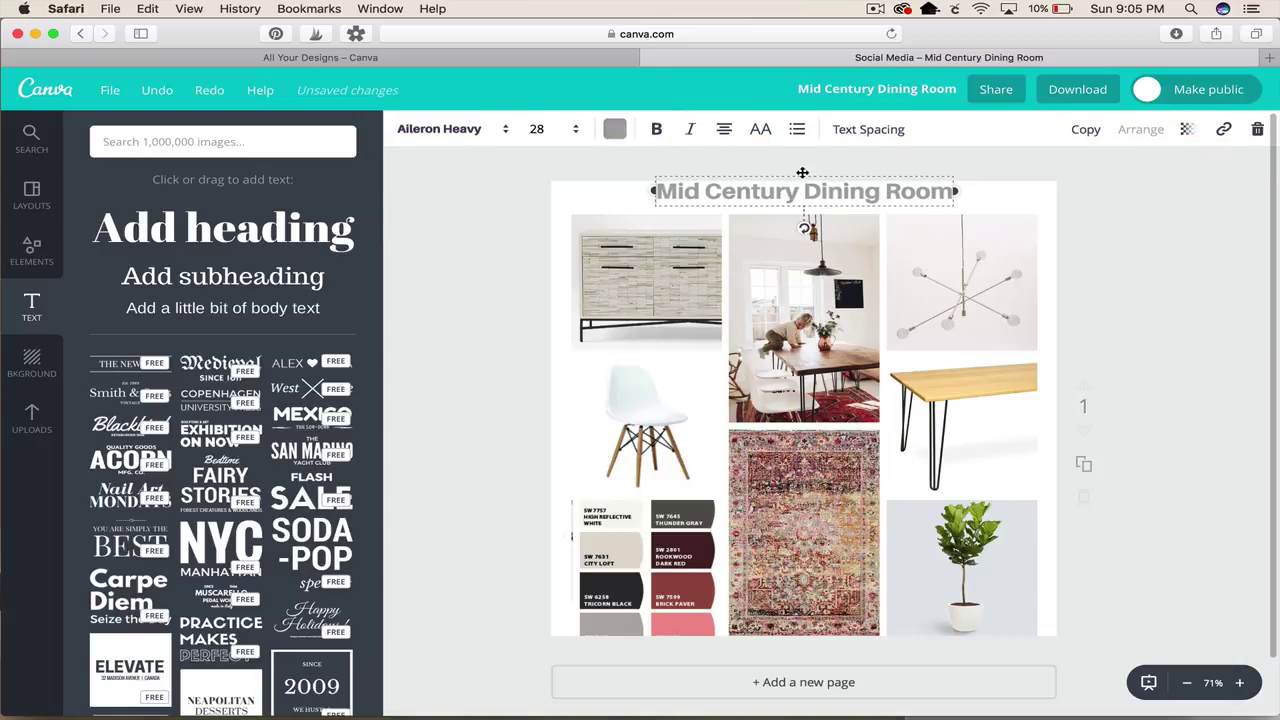
{"action": "left_click_drag", "start_coordinate": [802, 172], "coordinate": [803, 184]}
Step: Check the heading's placement, then deselect it
{"action": "left_click", "coordinate": [1104, 335]}
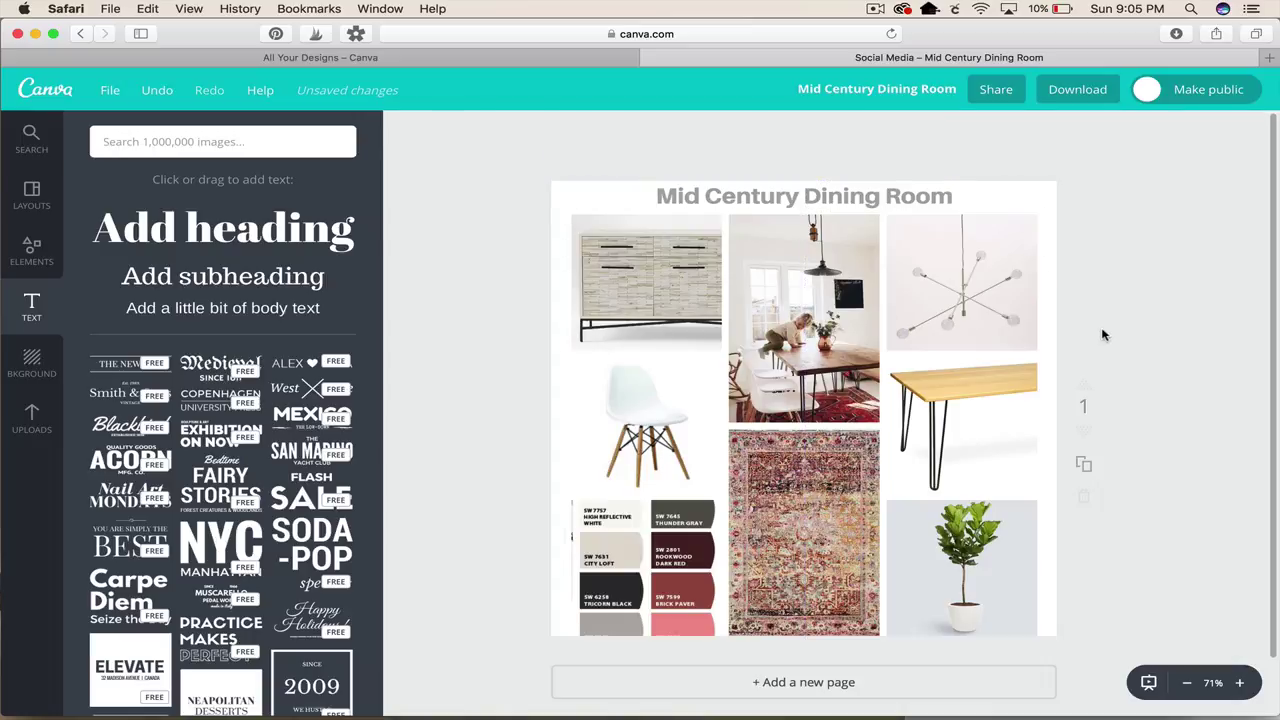
{"action": "left_click", "coordinate": [913, 200]}
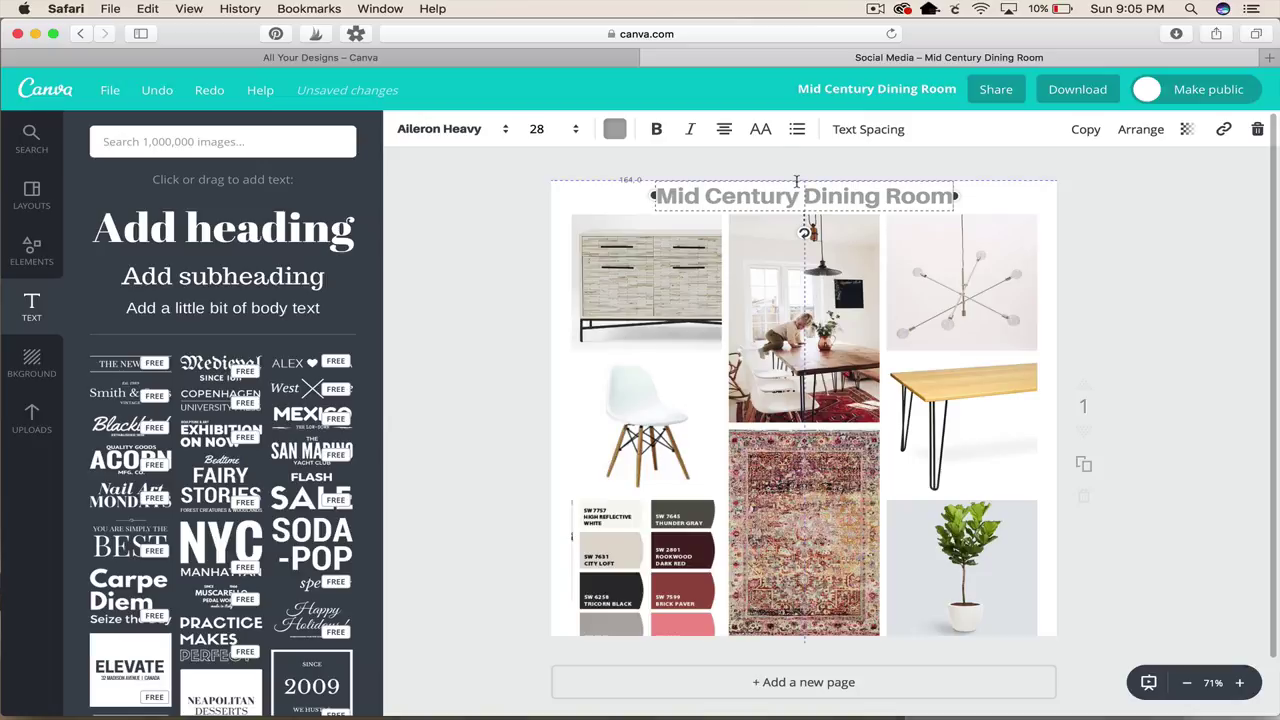
{"action": "left_click", "coordinate": [773, 165]}
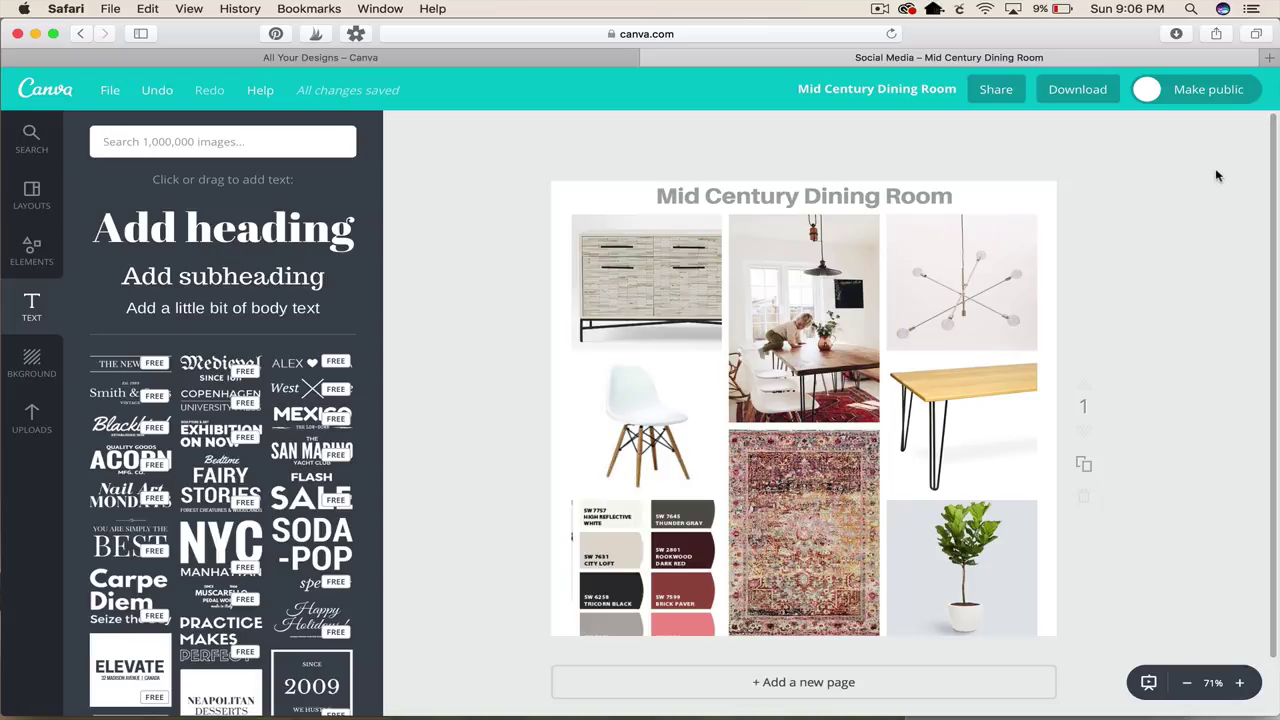
Step: Download the mood board as a PNG
{"action": "left_click", "coordinate": [1078, 89]}
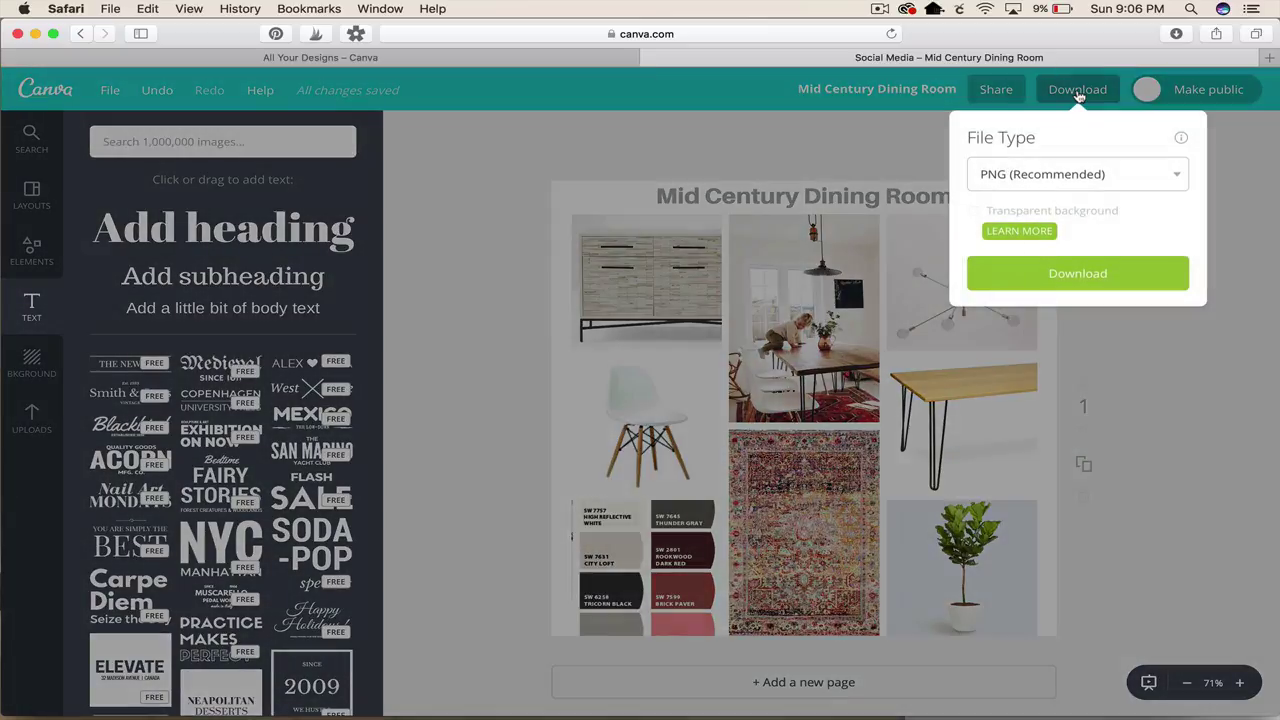
{"action": "left_click", "coordinate": [1066, 276]}
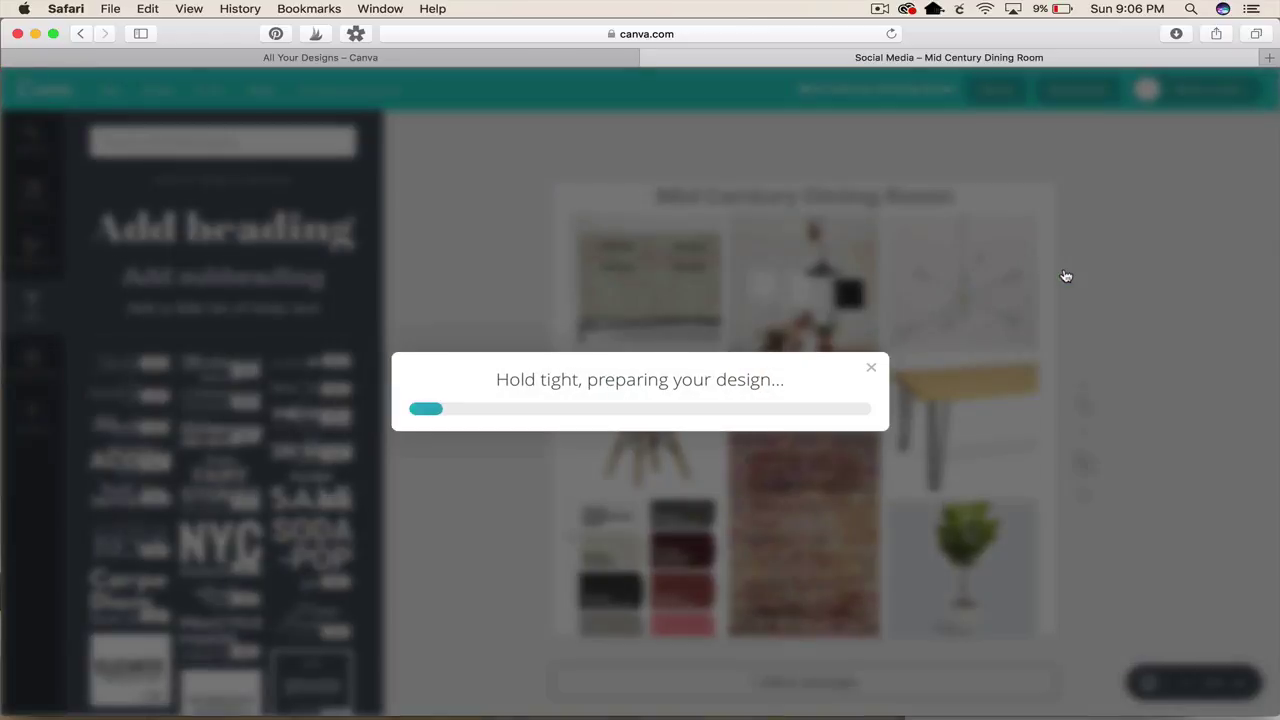